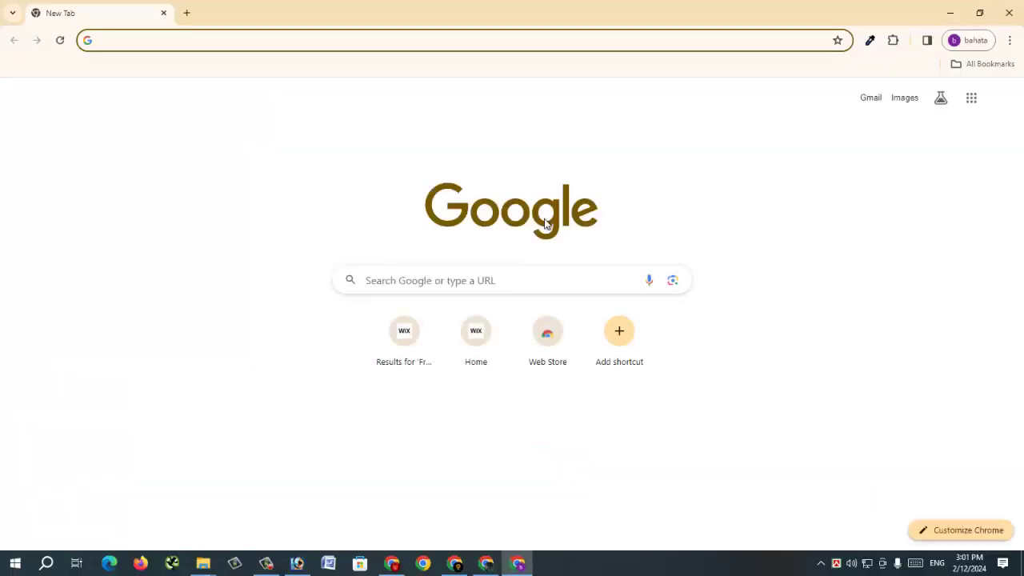
Step: Search Google for 'gst admission' using the autocomplete suggestion
text(gst ad)
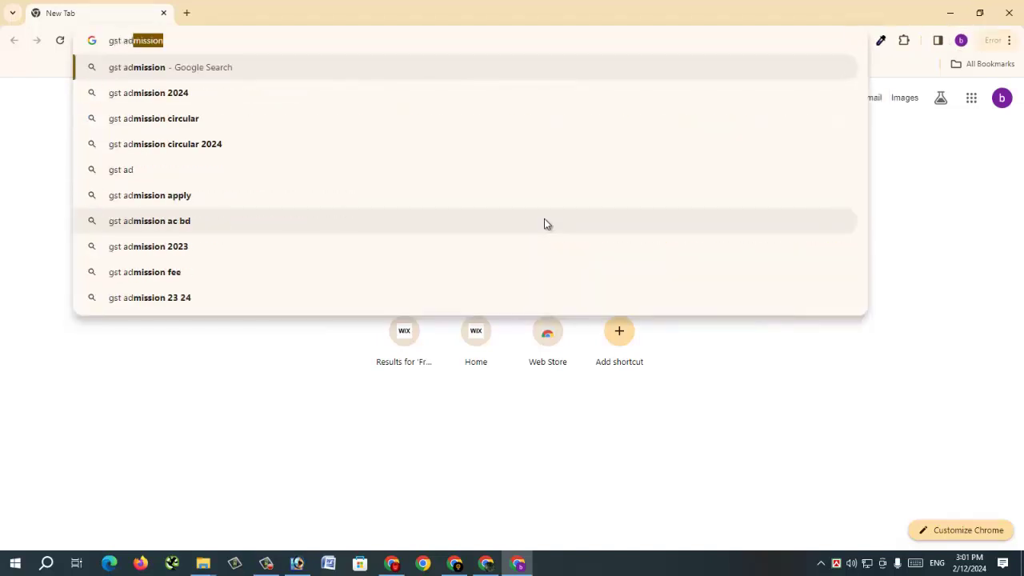
key(Return)
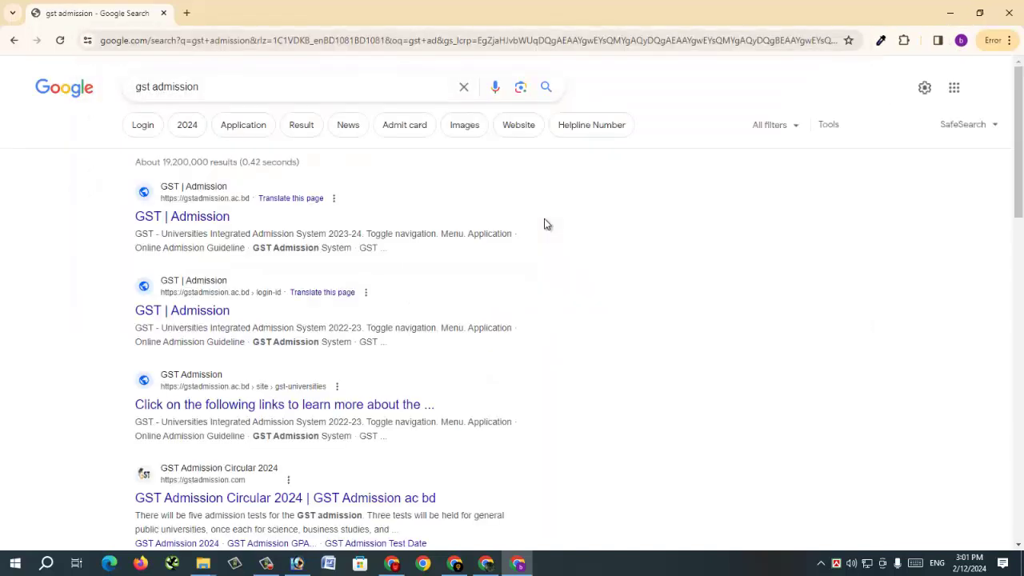
Step: Open the gstadmission.ac.bd site, read the eligibility notice, and begin a new application
click(177, 216)
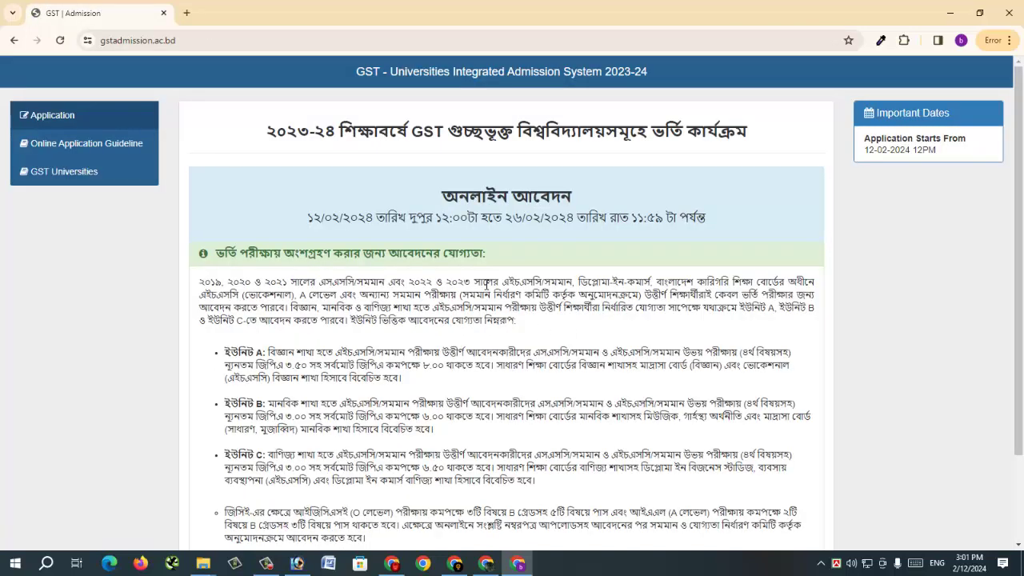
scroll(485, 286, down, 2)
scroll(485, 286, up, 2)
drag(252, 285, 528, 328)
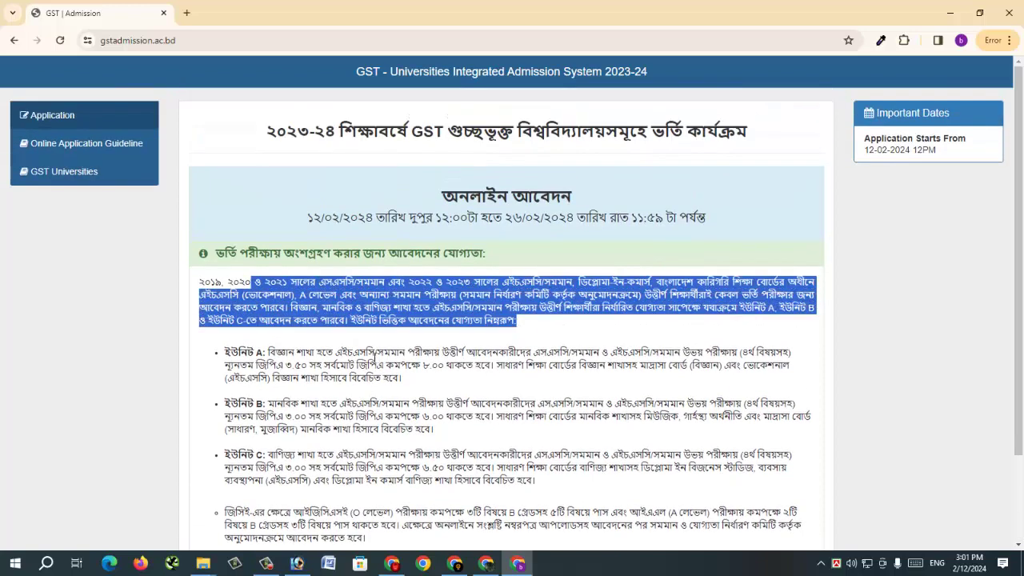
drag(374, 353, 412, 366)
scroll(412, 366, down, 2)
click(456, 387)
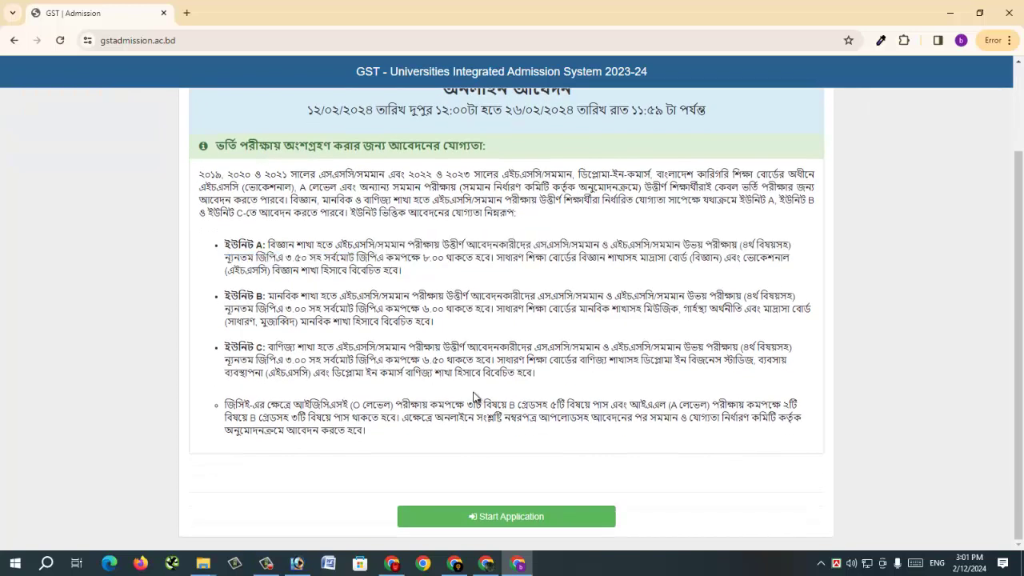
click(515, 524)
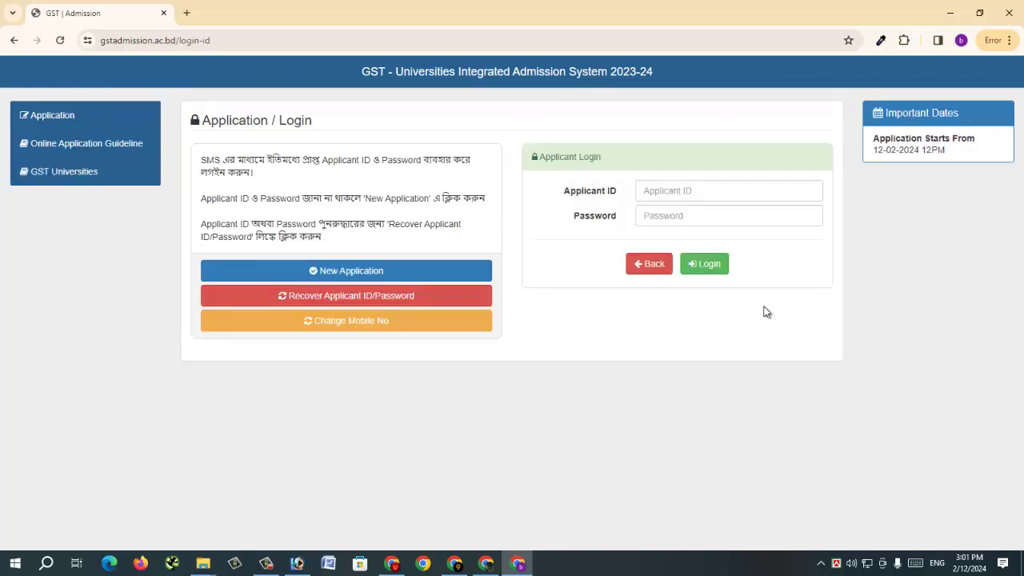
click(339, 274)
Step: Enter the HSC roll number with board Dhaka and passing year 2023
click(372, 215)
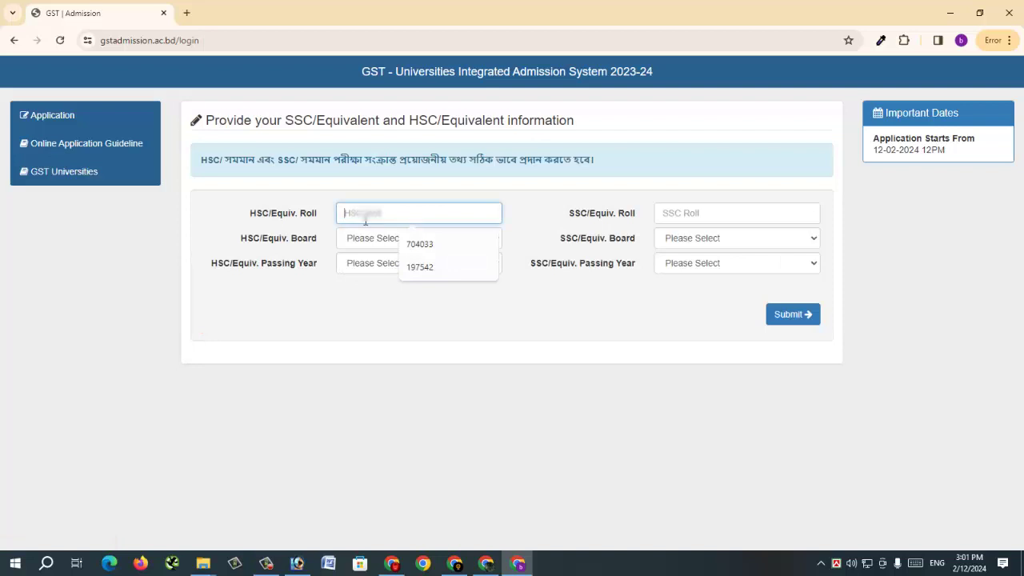
text(12)
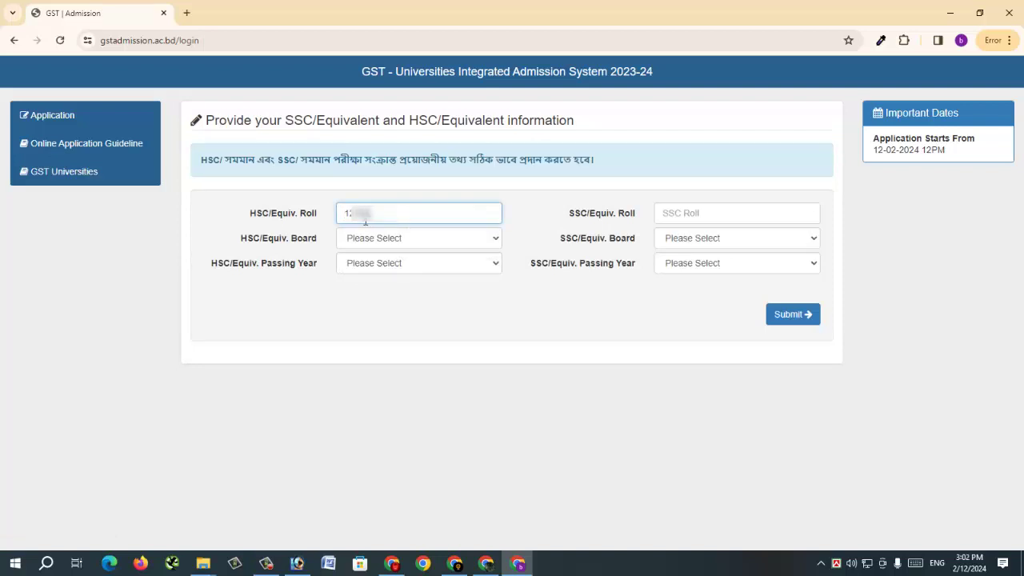
click(427, 238)
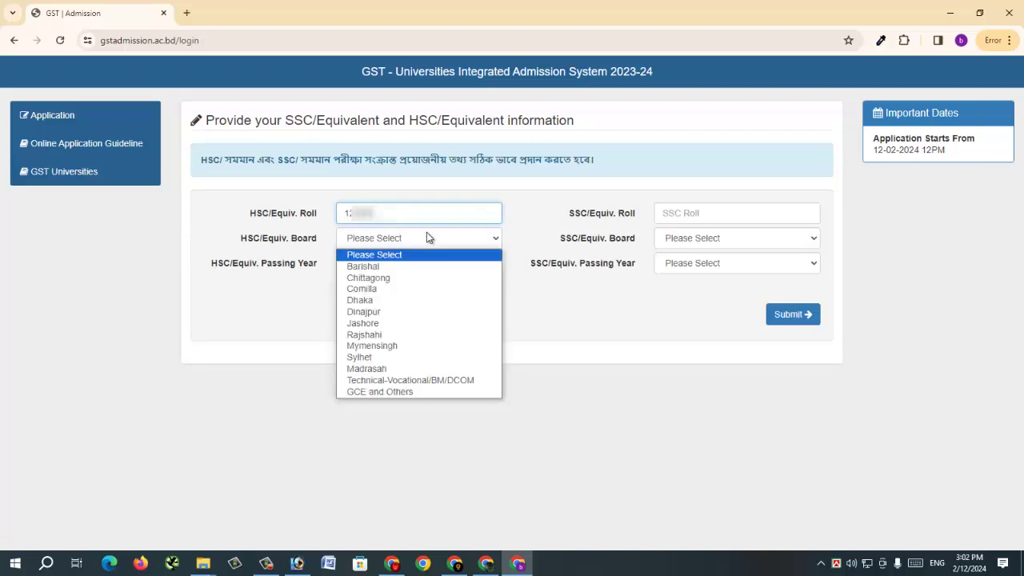
click(397, 300)
click(392, 264)
click(409, 296)
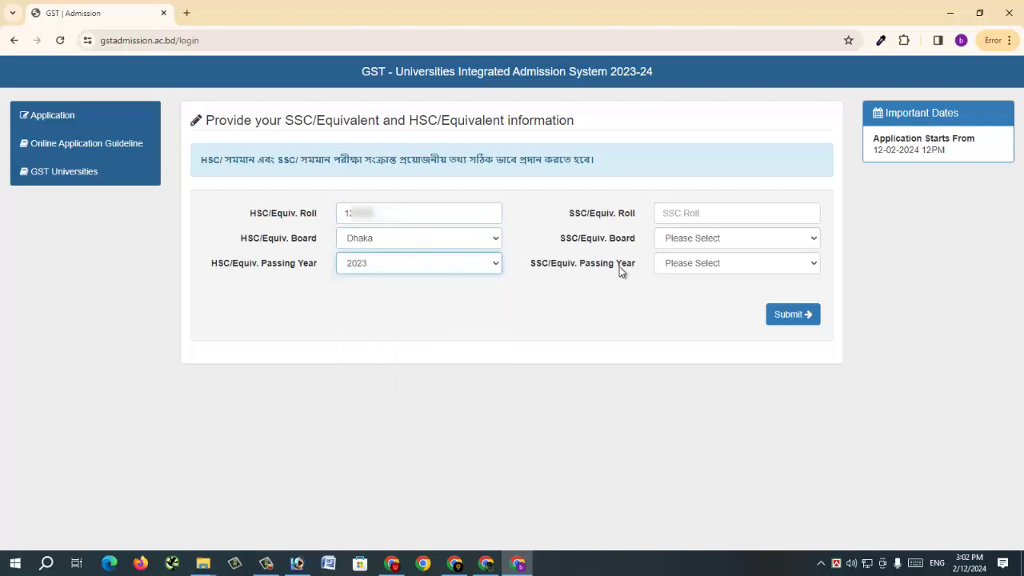
Step: Enter the SSC roll number with board Barishal and passing year 2021, then submit
click(701, 211)
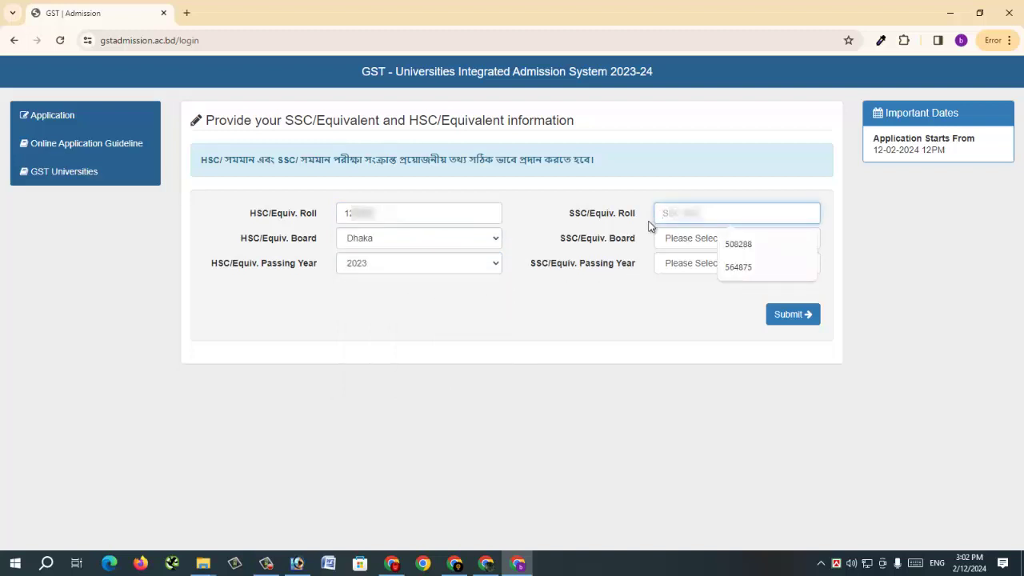
text(12)
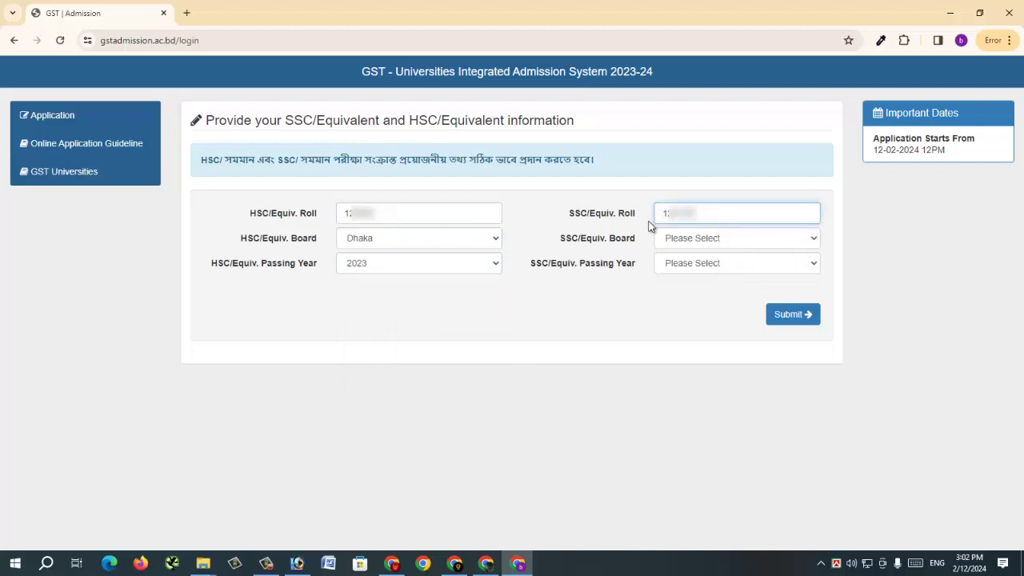
click(709, 238)
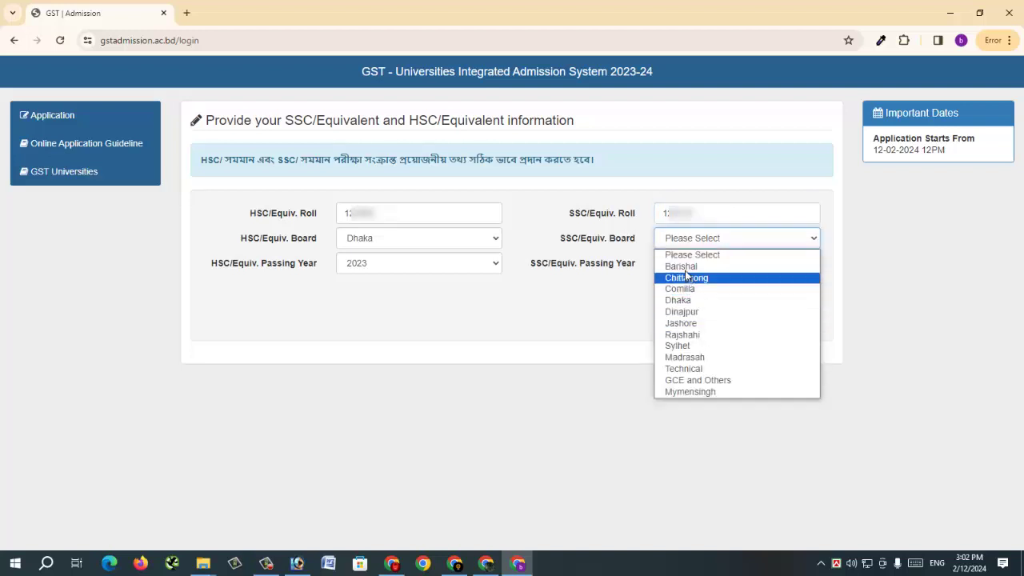
click(685, 266)
click(685, 270)
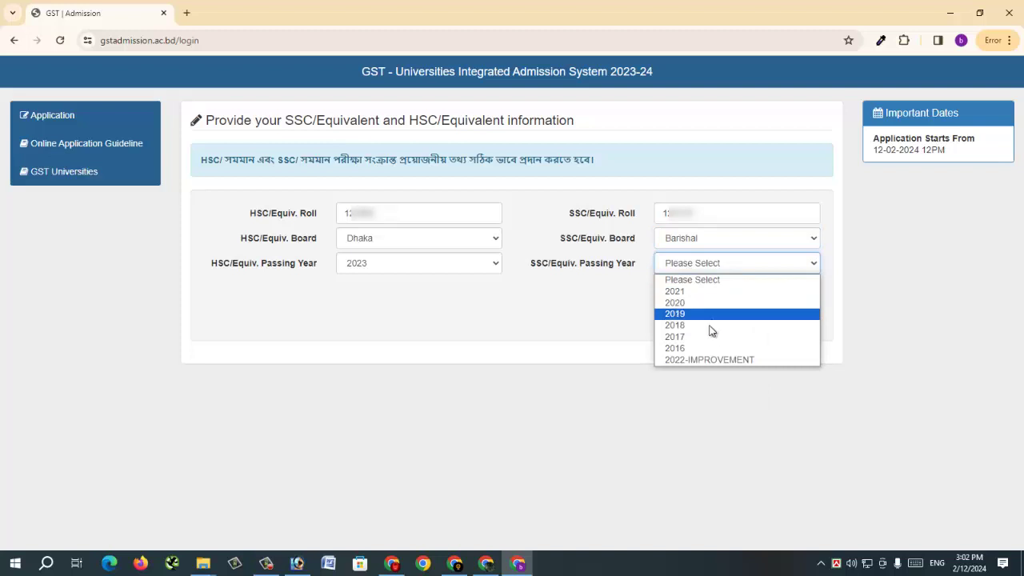
click(724, 291)
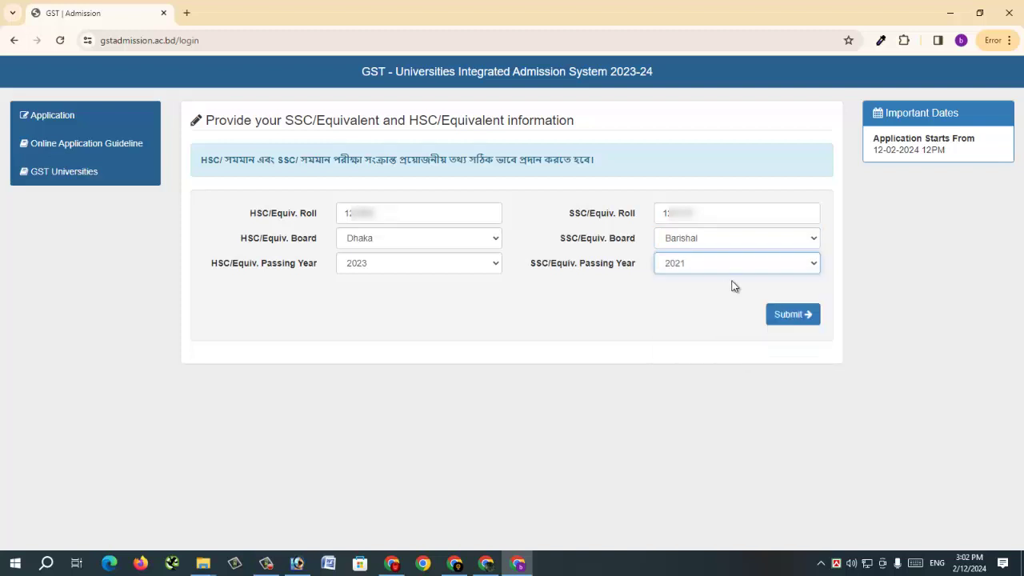
click(790, 316)
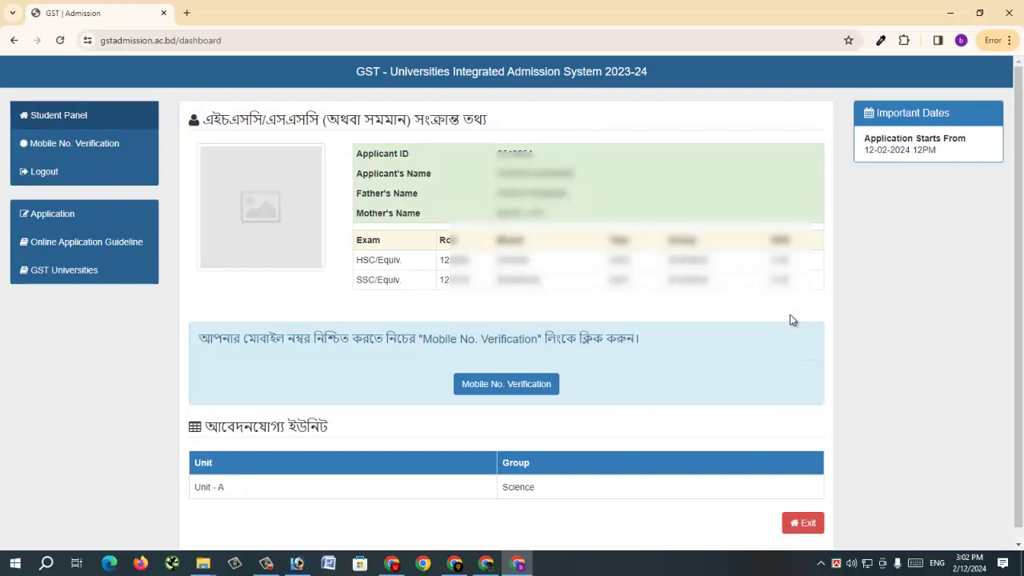
Step: Review the applicant's name, parents' names and SSC result, then go to Mobile No. Verification
drag(501, 173, 577, 186)
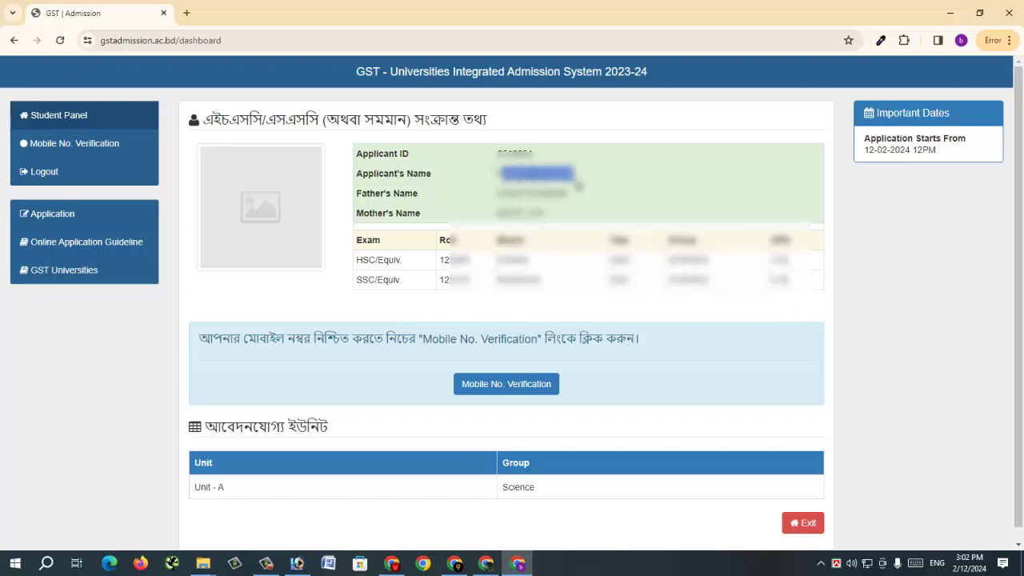
drag(500, 193, 551, 219)
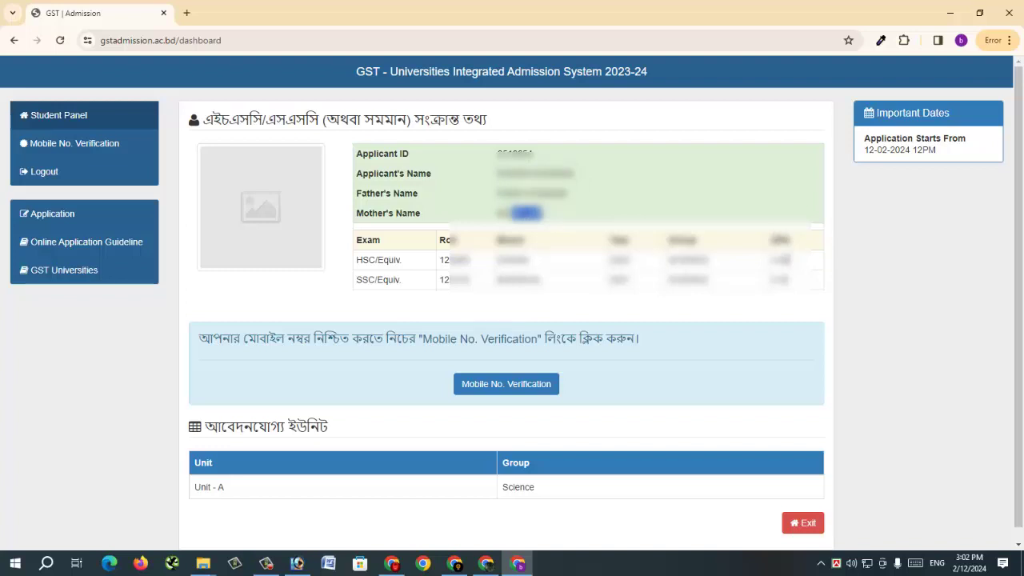
click(325, 342)
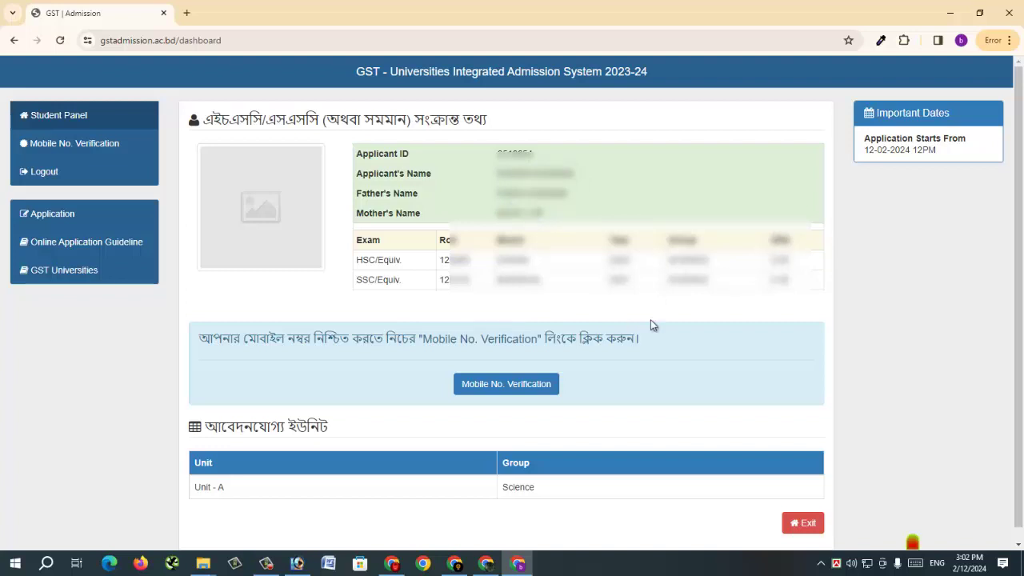
double_click(690, 280)
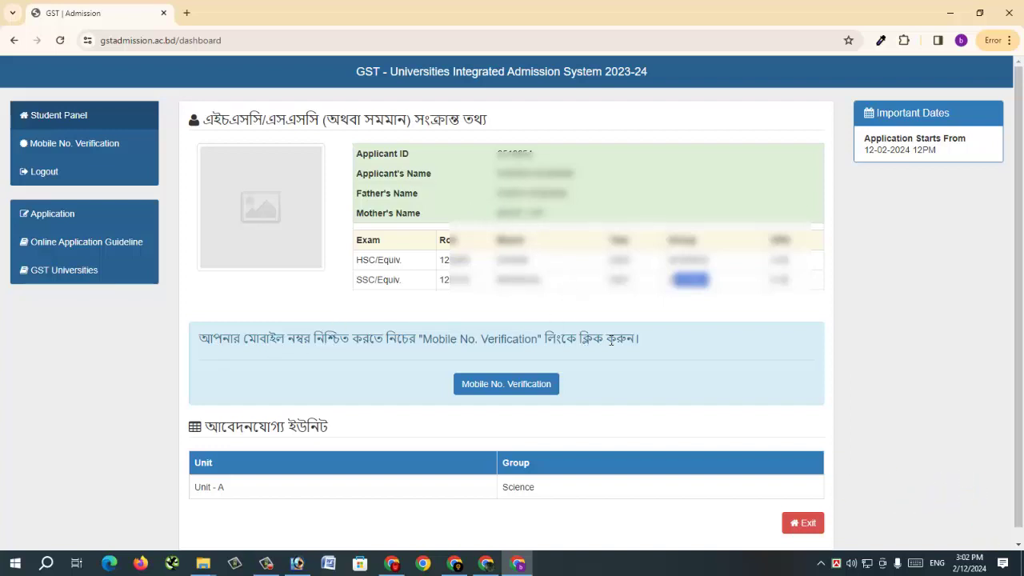
click(497, 386)
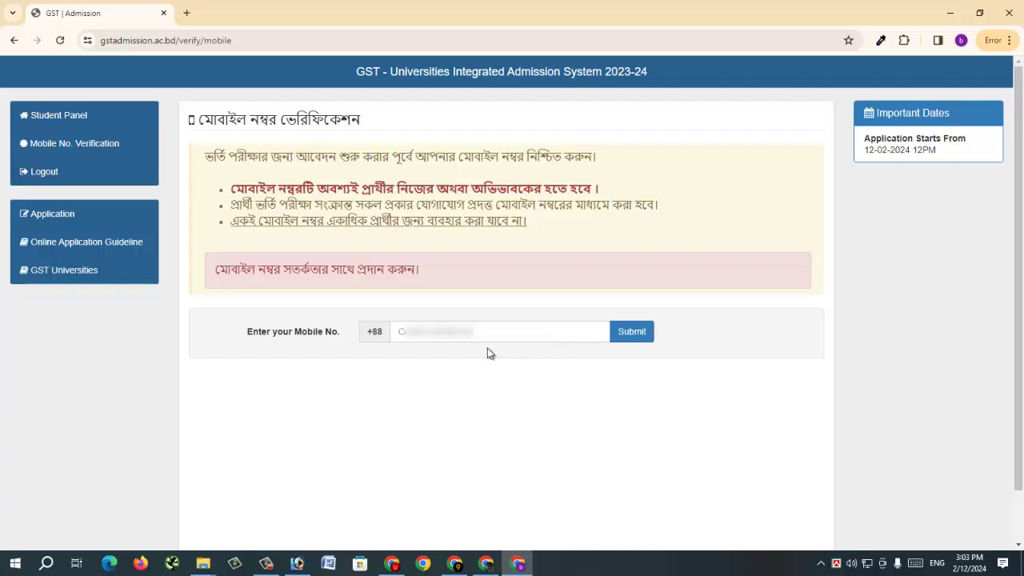
Step: Submit the applicant's mobile number and request the SMS verification code
click(453, 341)
text(01)
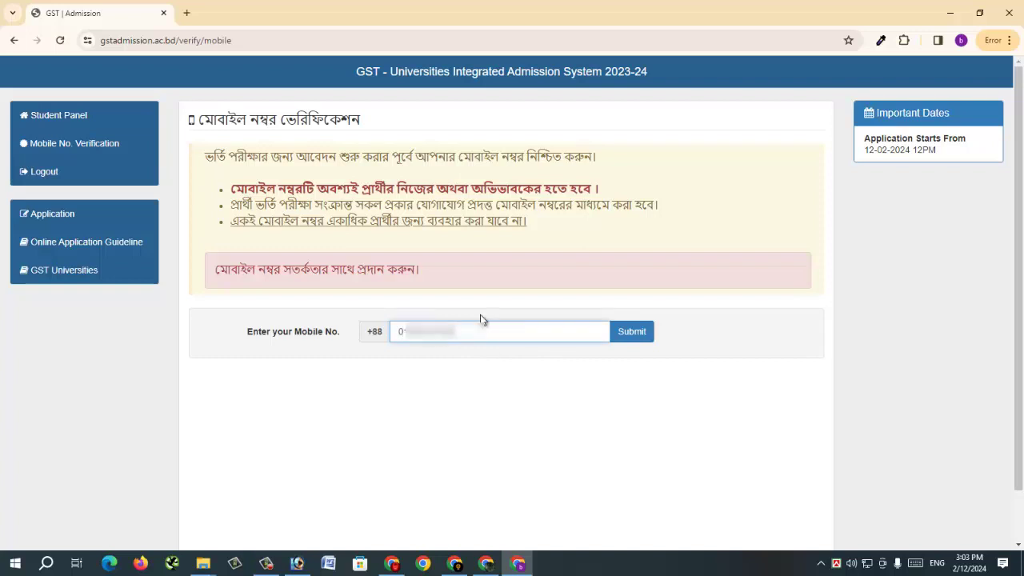
click(637, 331)
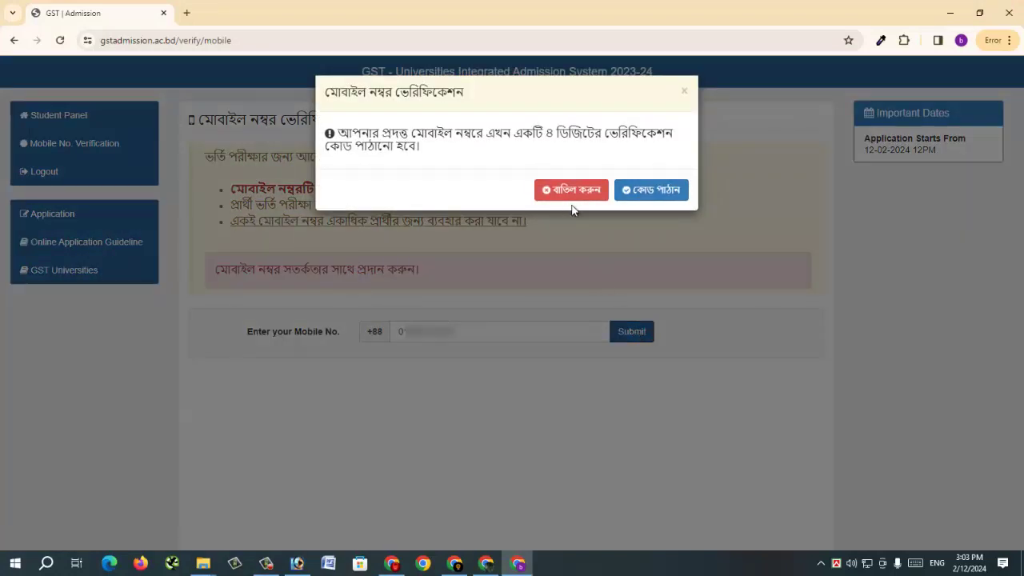
click(655, 192)
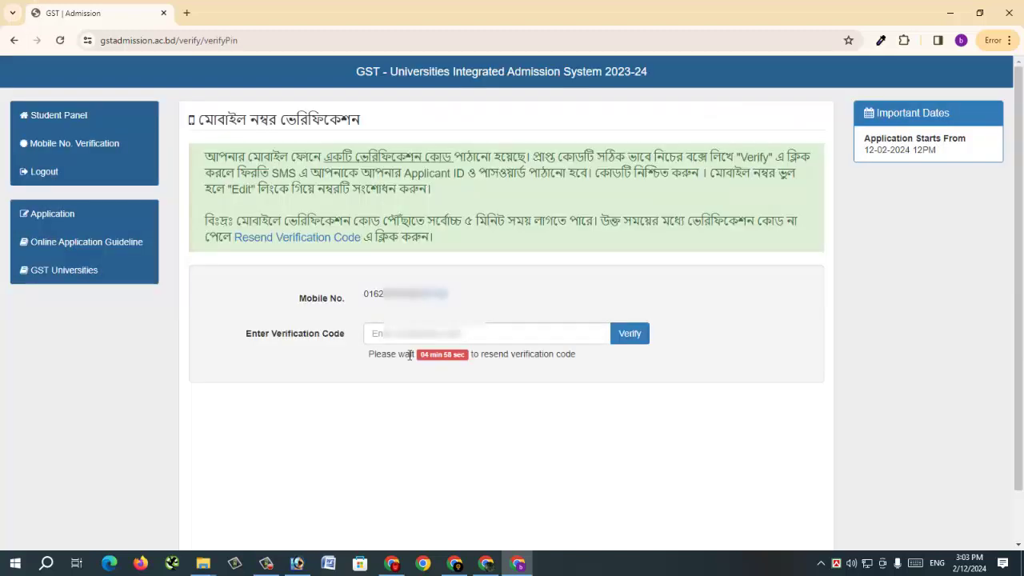
Step: Enter the received SMS verification code and verify it
click(405, 336)
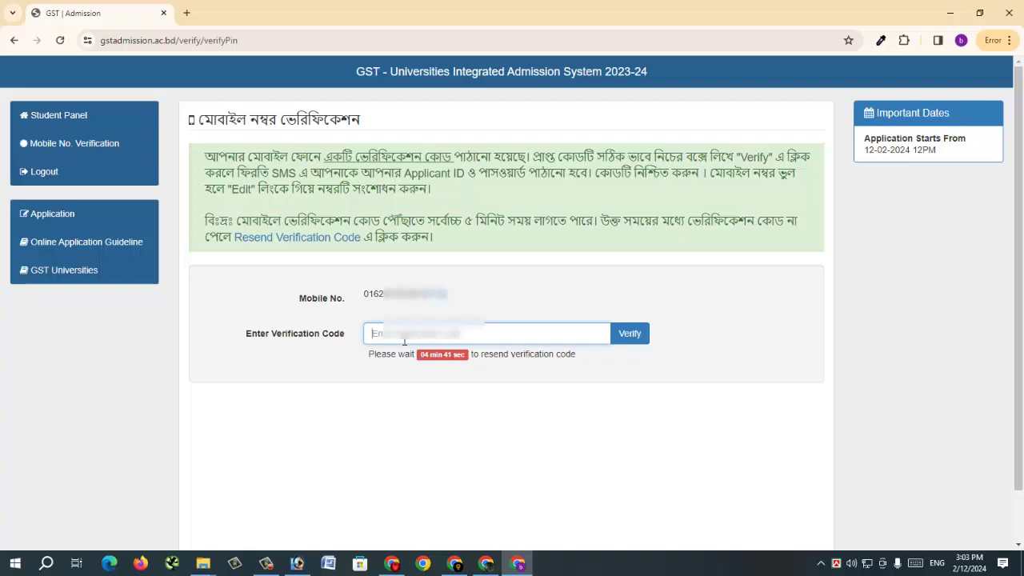
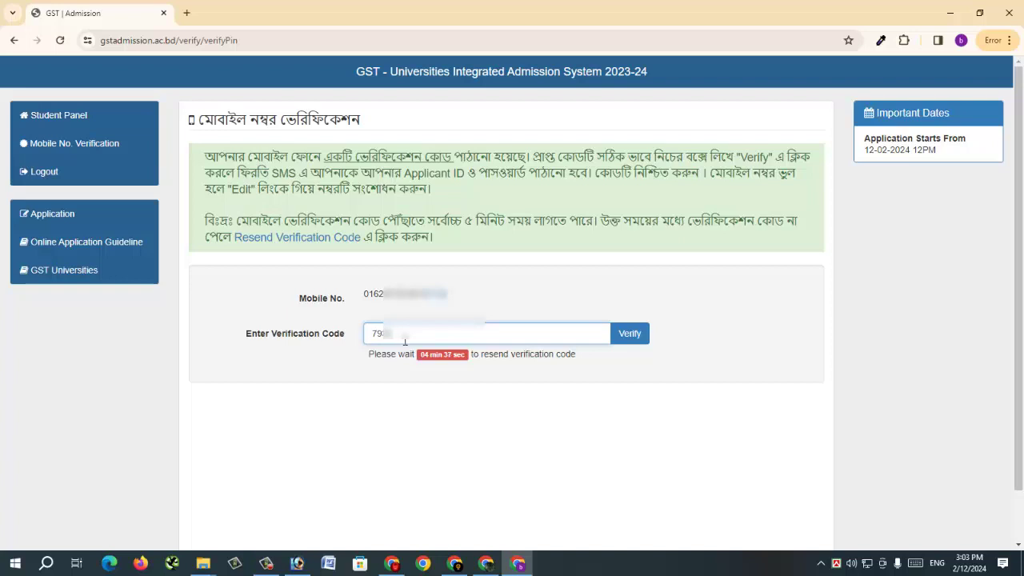
click(631, 336)
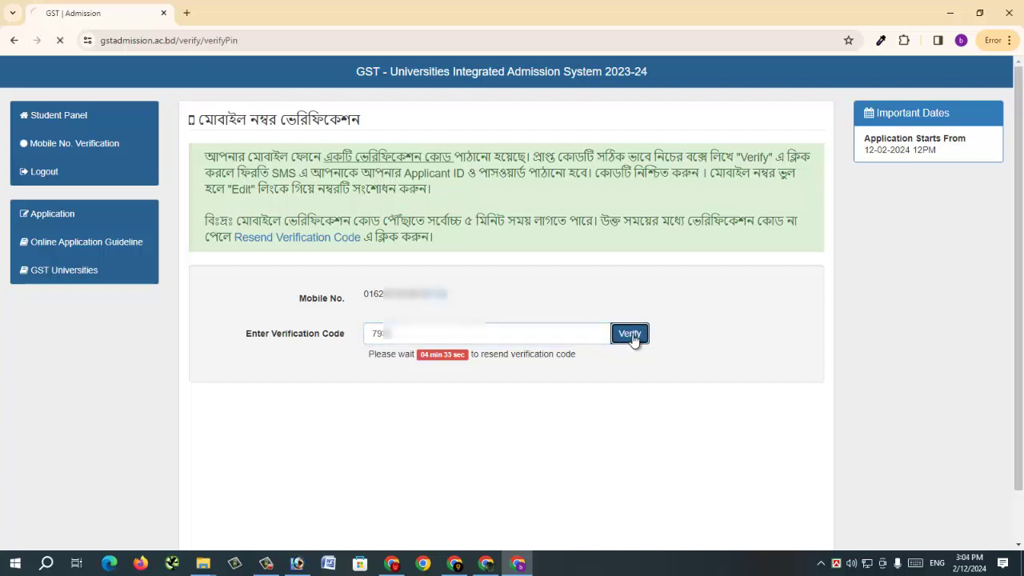
Step: Apply for Unit - A from the dashboard's unit list
scroll(635, 341, down, 1)
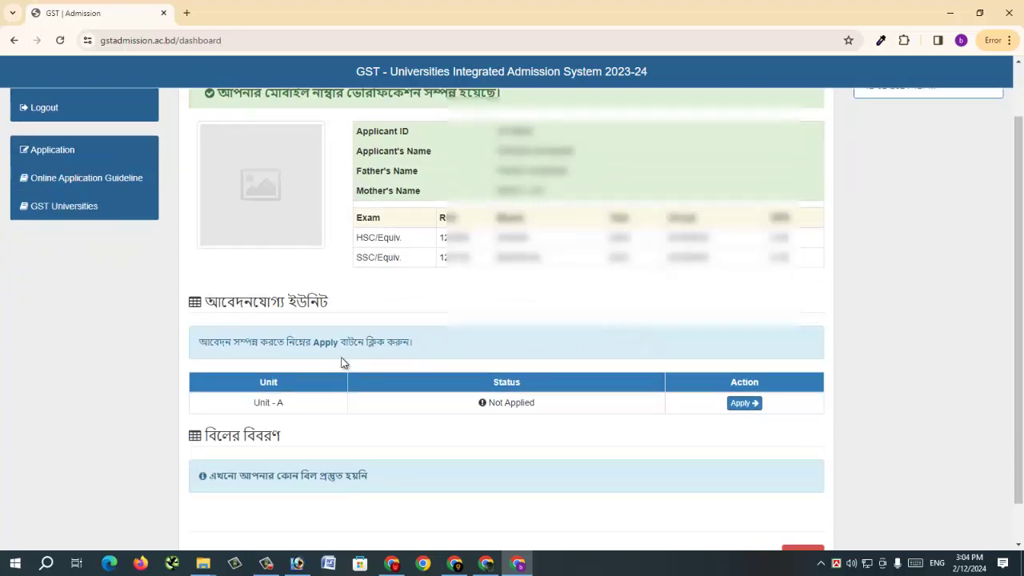
scroll(549, 413, down, 1)
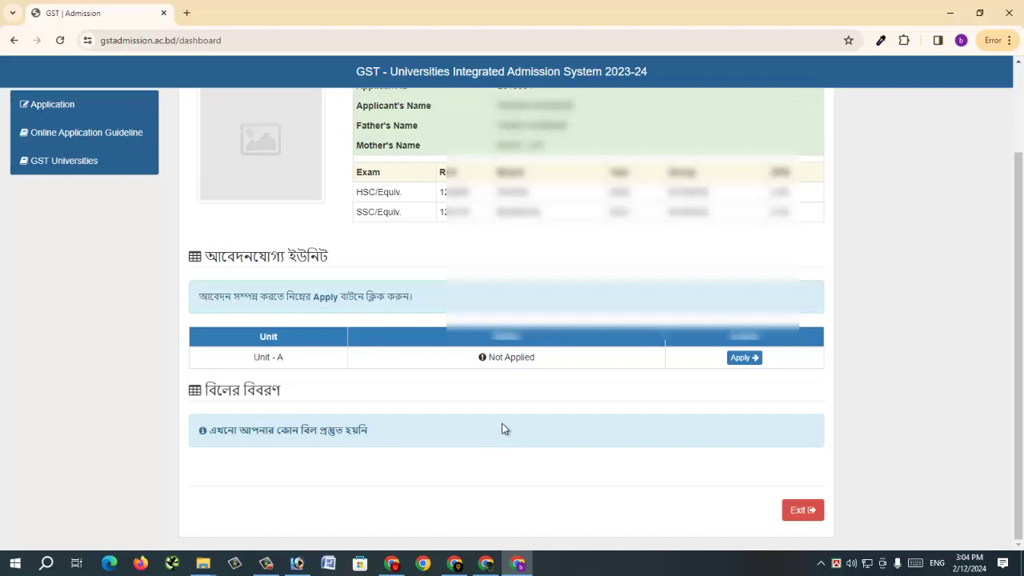
click(740, 359)
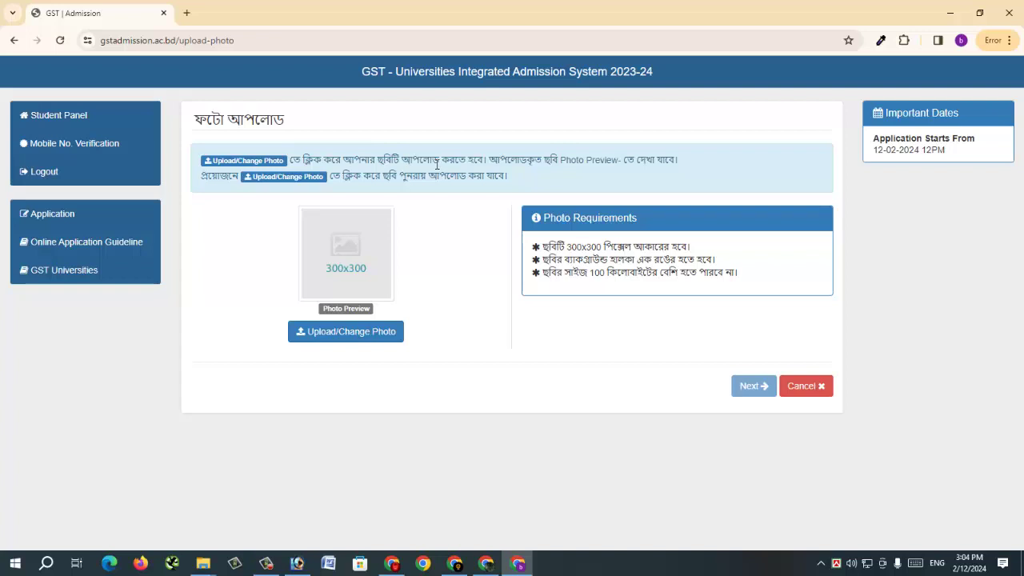
Step: Upload the applicant's photo file and proceed to the selfie step
click(328, 331)
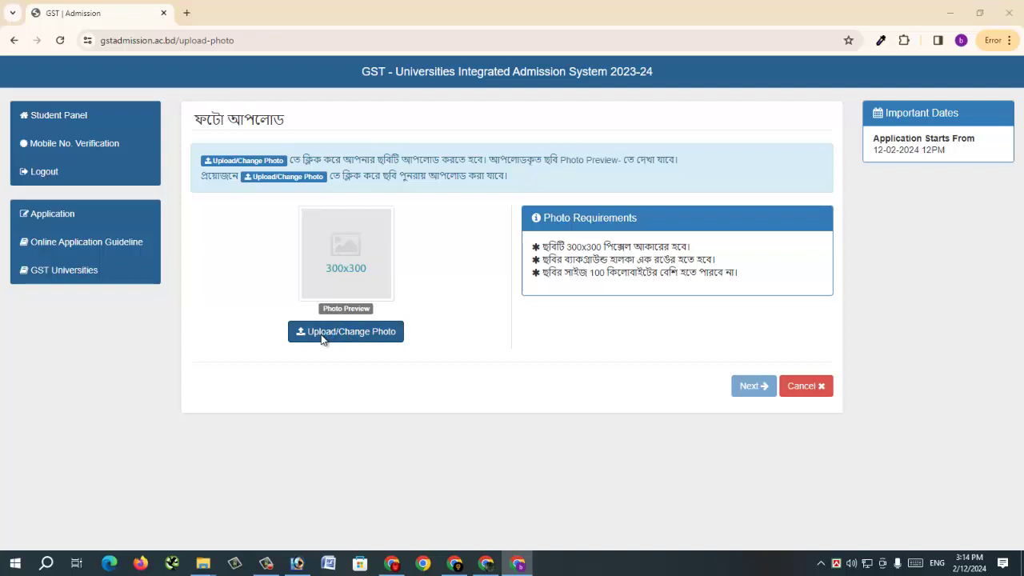
click(426, 188)
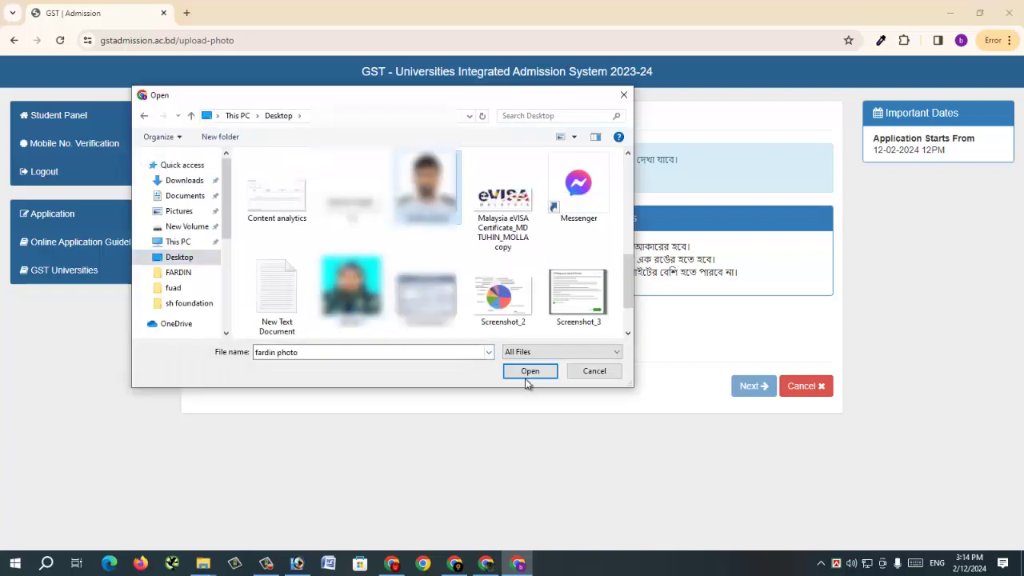
click(524, 375)
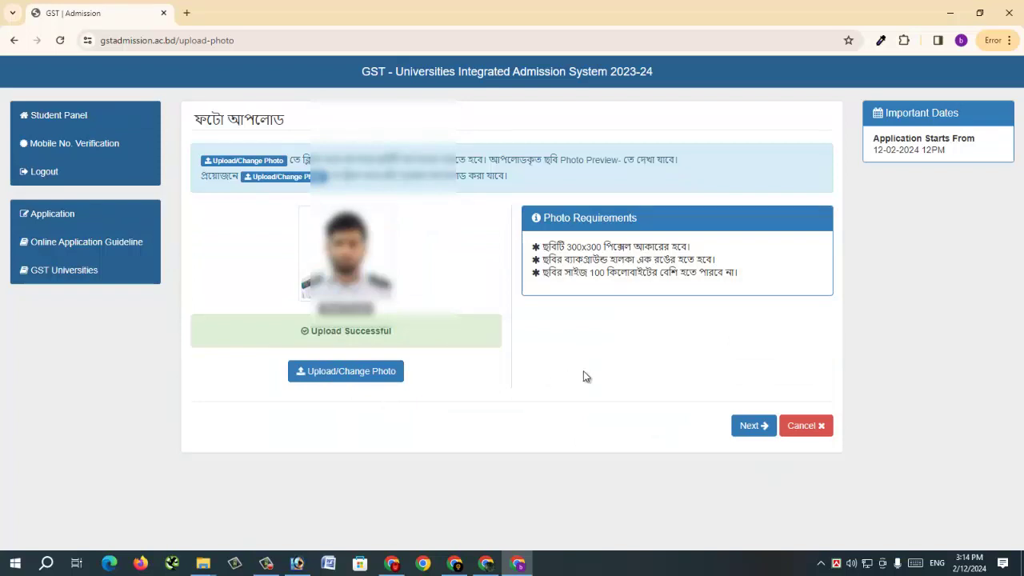
click(750, 428)
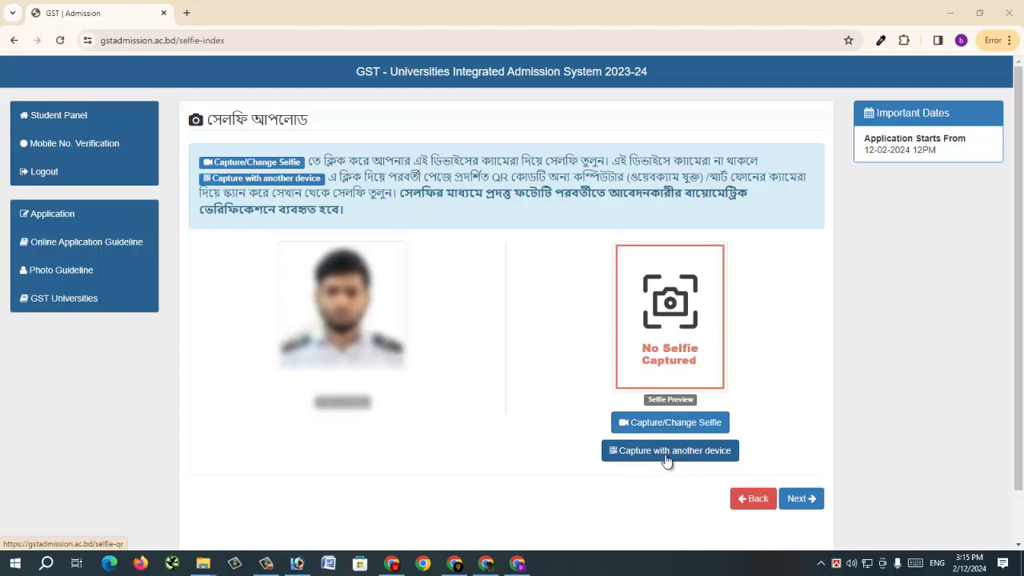
Step: Choose to capture the selfie with another device via a QR code
click(639, 456)
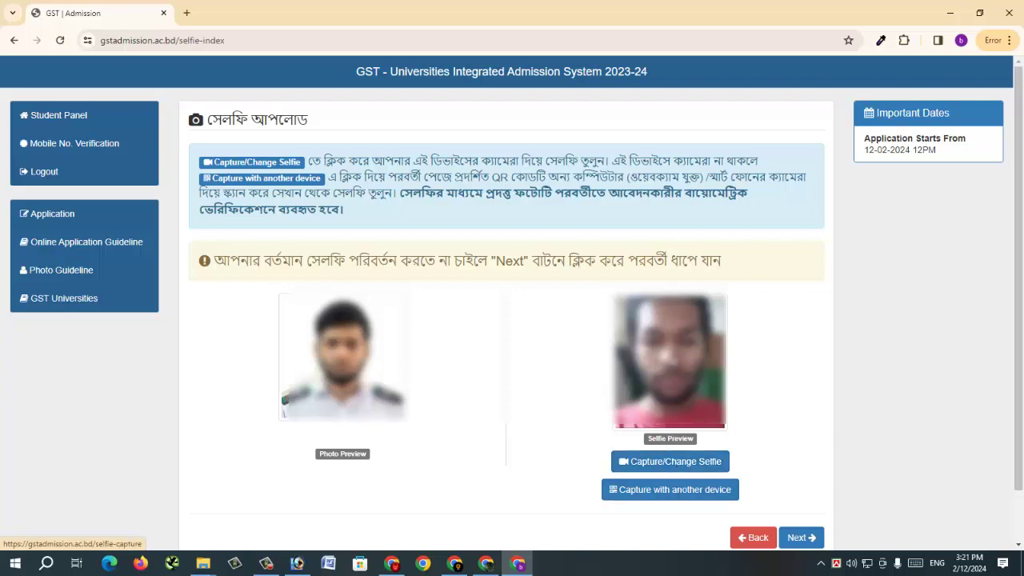
Step: Continue from the captured selfie to the exam centre information page
click(802, 541)
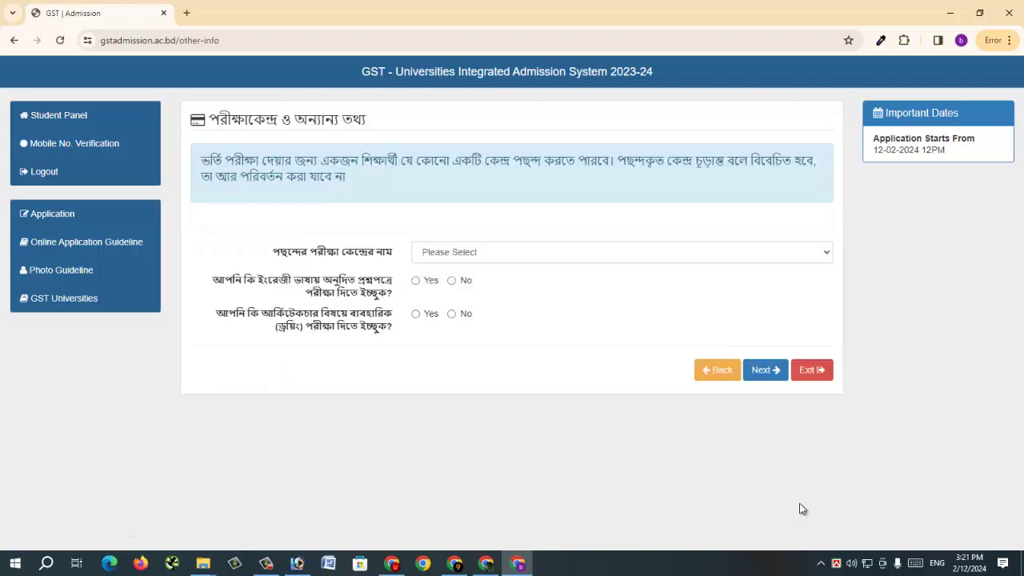
Step: Select Jagannath University, Dhaka as exam centre, answer No to the English-translated question, and continue
click(474, 253)
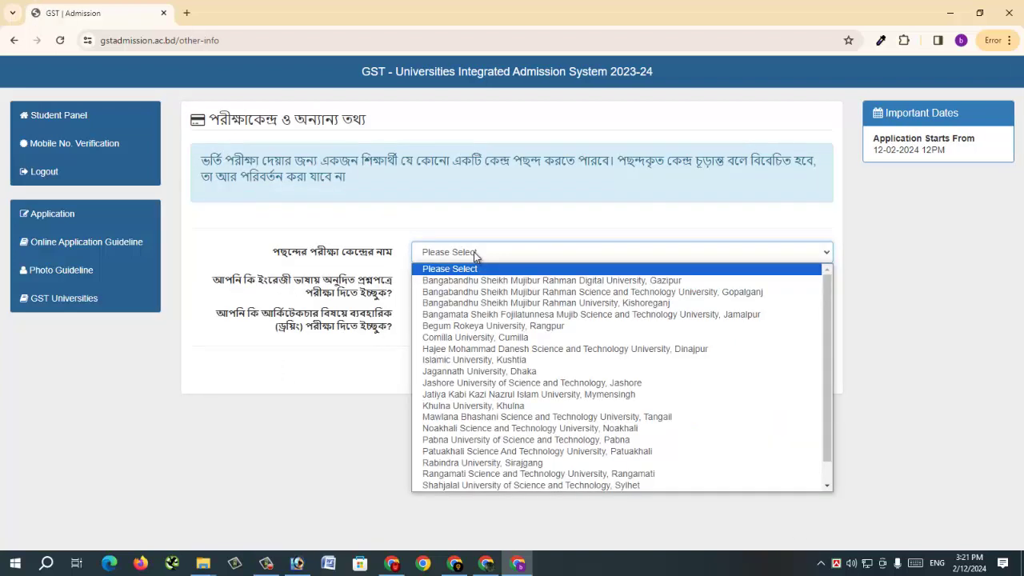
scroll(720, 432, down, 1)
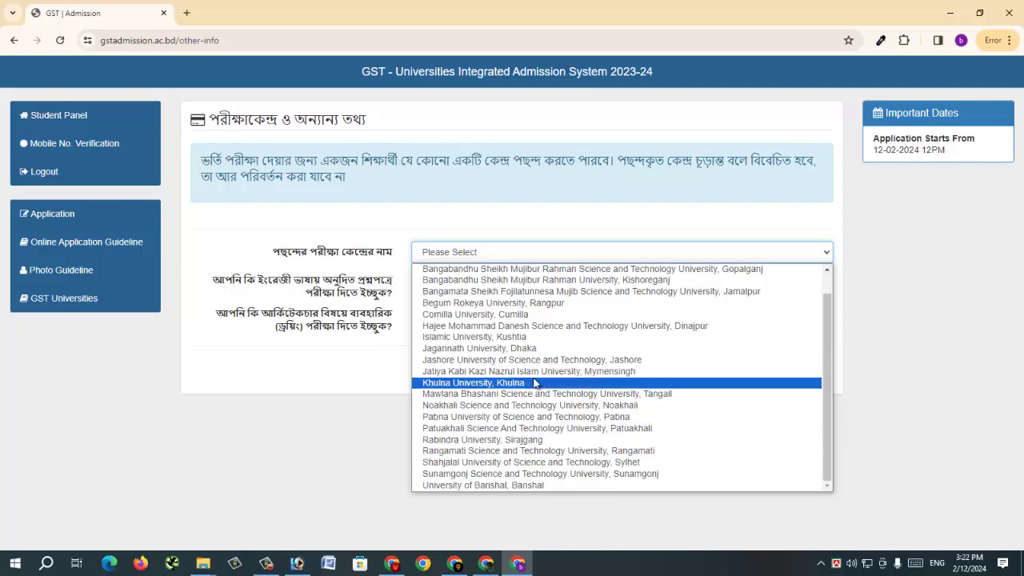
click(498, 348)
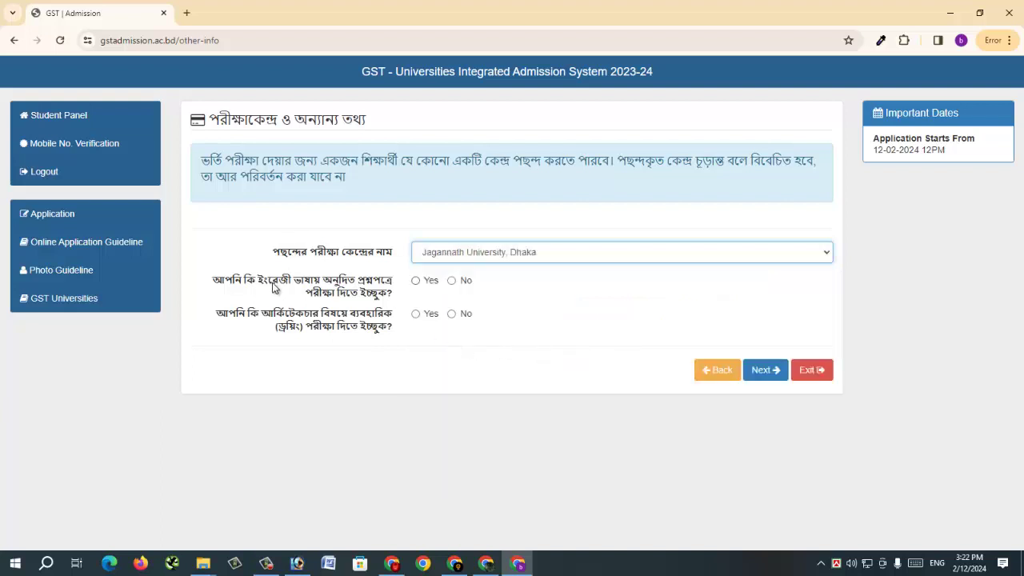
double_click(418, 298)
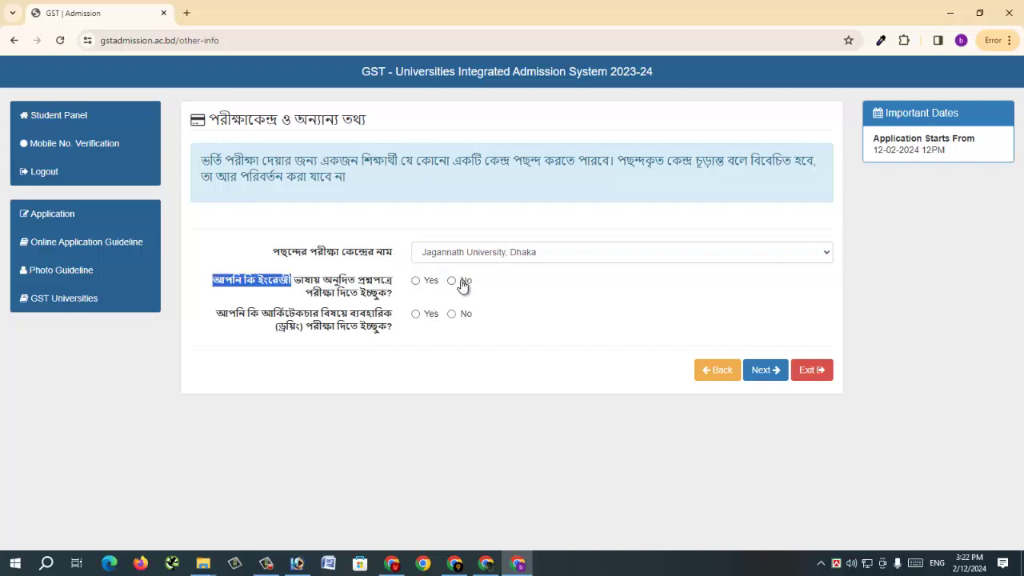
click(452, 280)
click(763, 370)
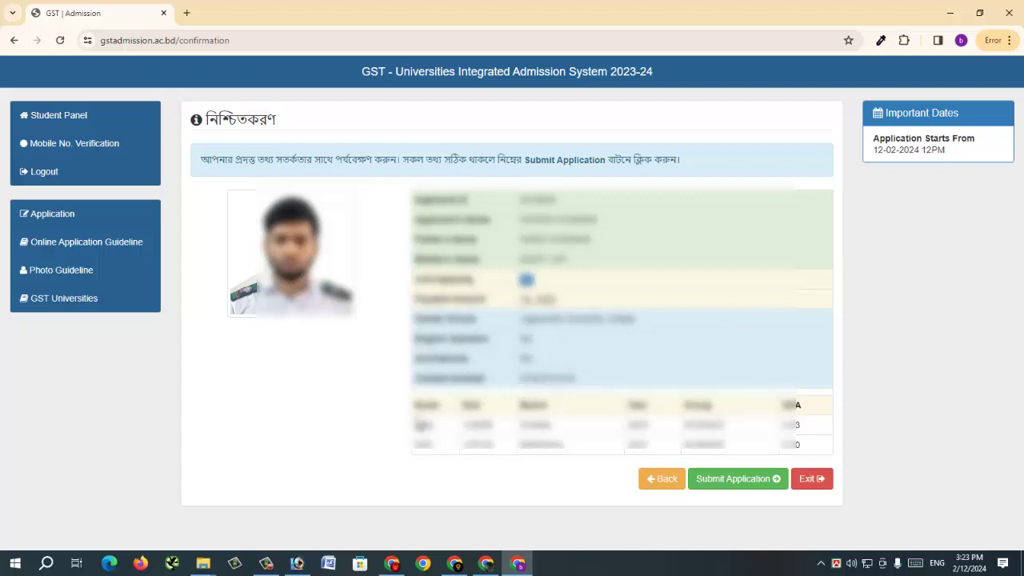
Step: Review the results rows, submit the Unit A application, and start paying the Tk. 1500 bill
drag(422, 425, 611, 428)
drag(534, 444, 573, 445)
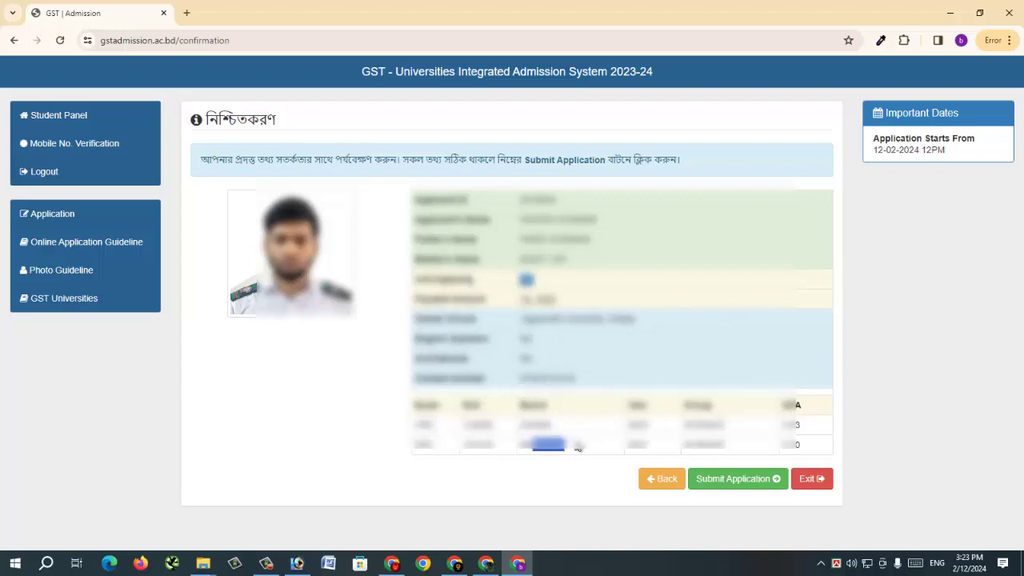
click(722, 480)
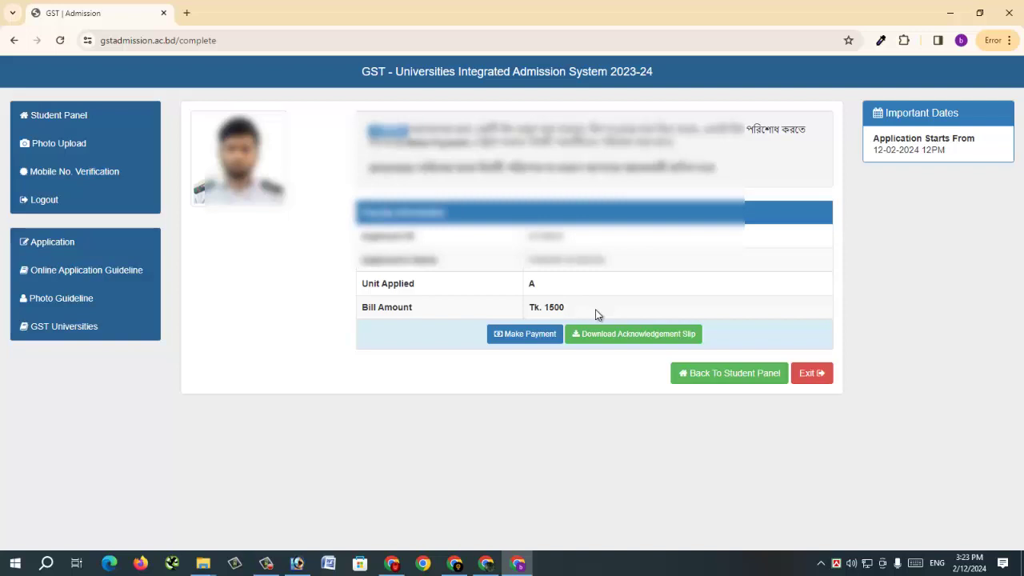
click(528, 337)
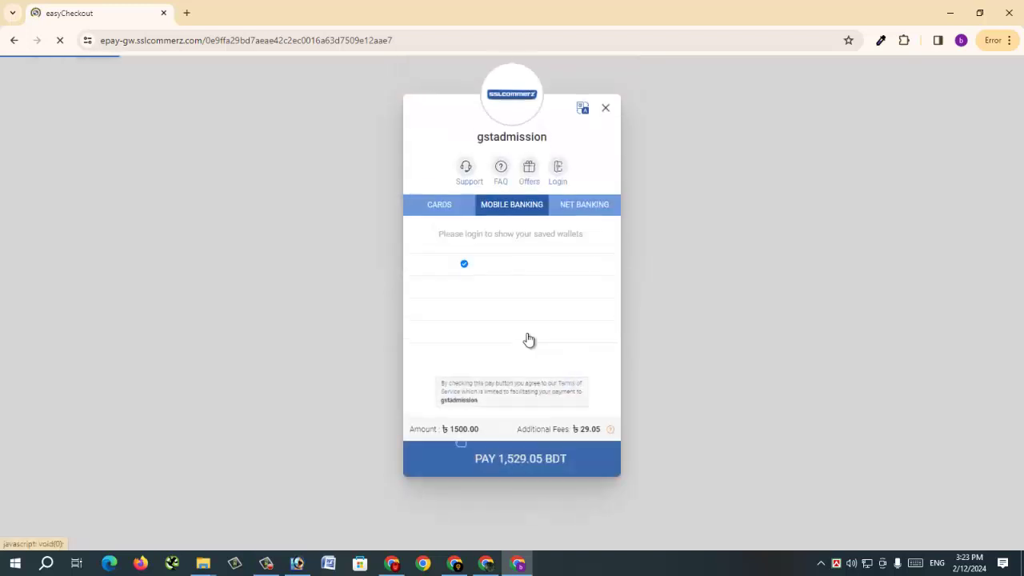
Step: Choose bKash under Mobile Banking, pay the 1,530.61 BDT total, and enter the bKash account number
click(453, 286)
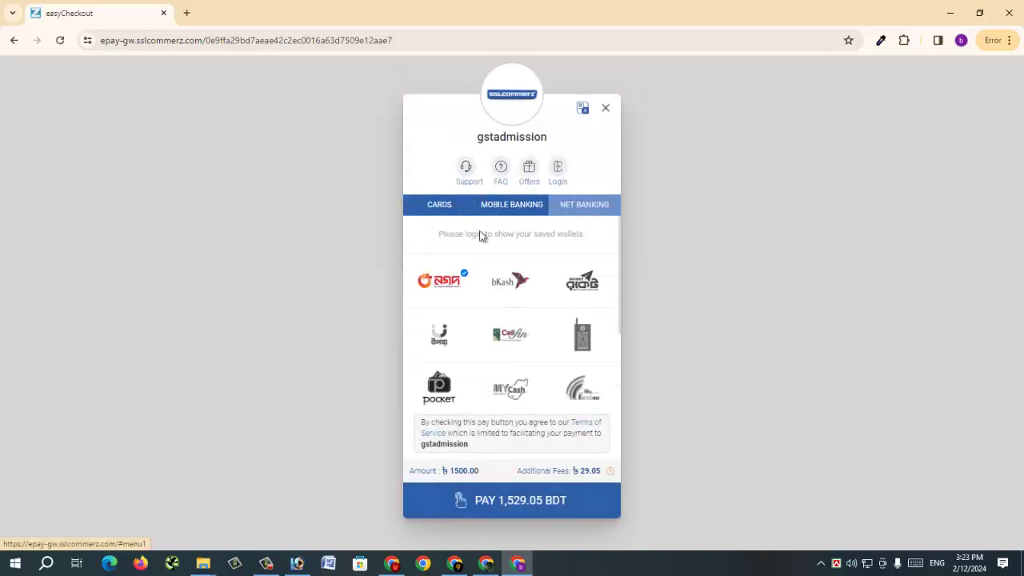
click(508, 284)
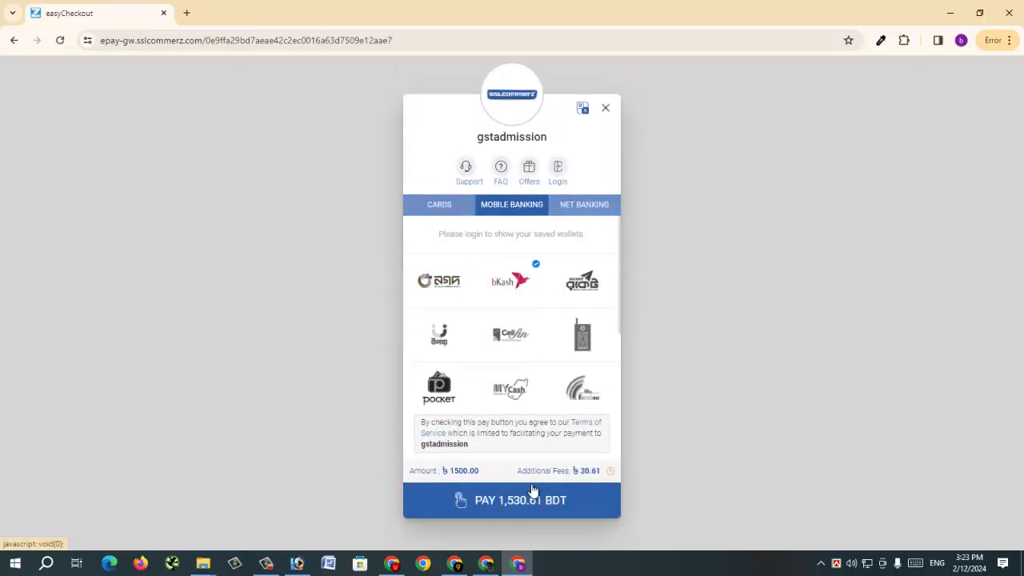
click(525, 500)
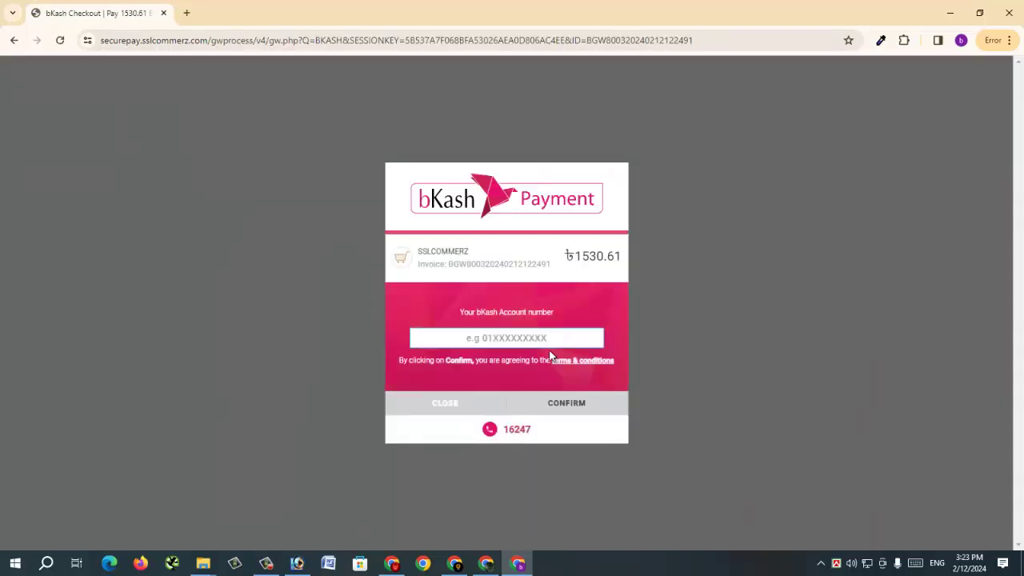
text(01)
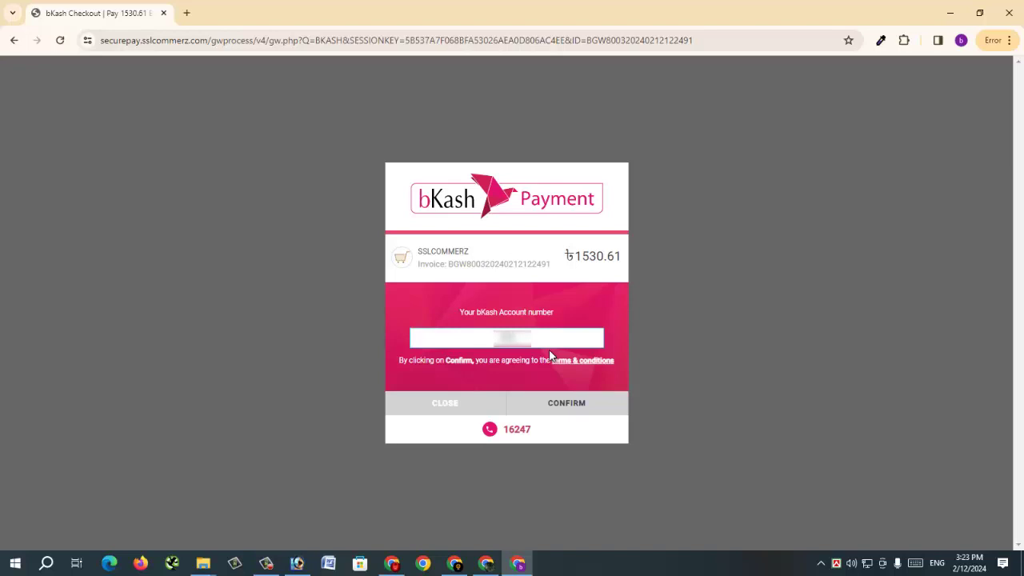
text(9)
key(Return)
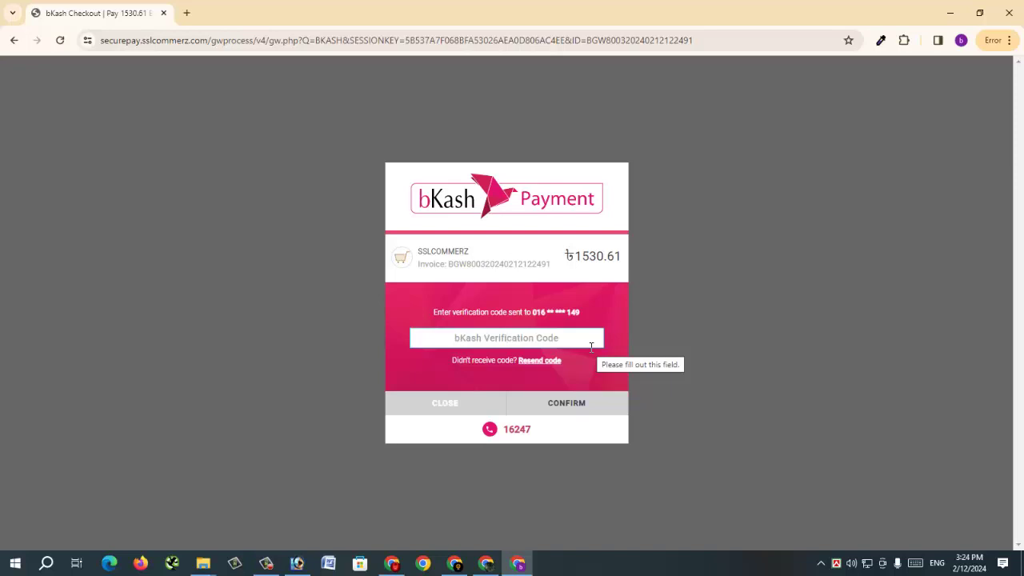
Step: Confirm with the verification code and PIN, then download the acknowledgement slip PDF
click(591, 345)
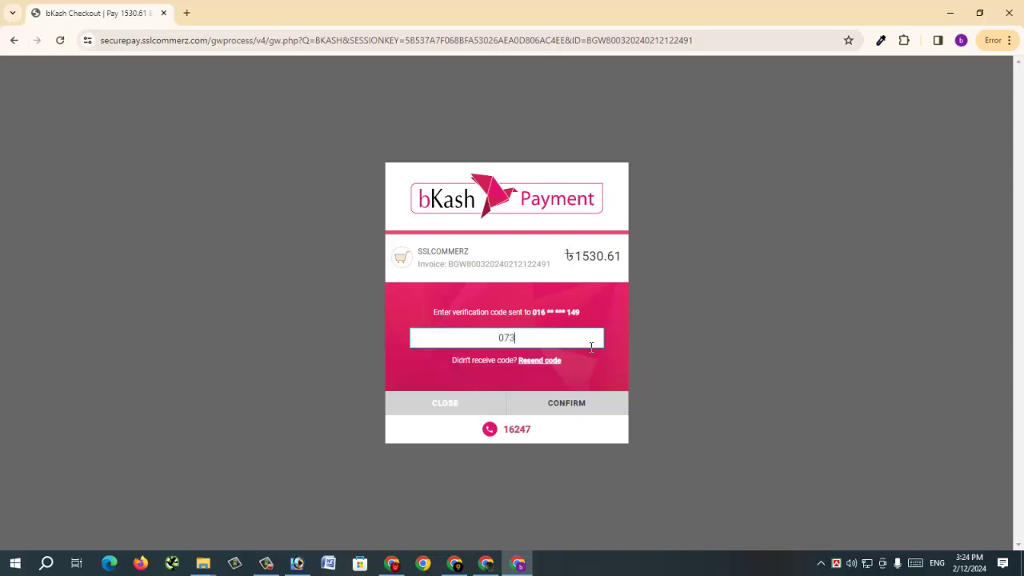
click(569, 403)
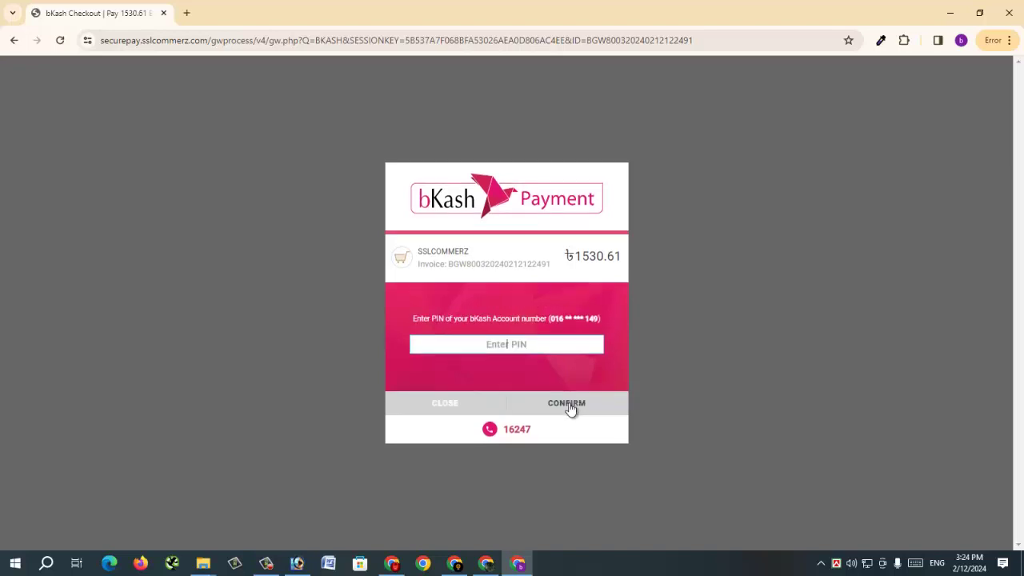
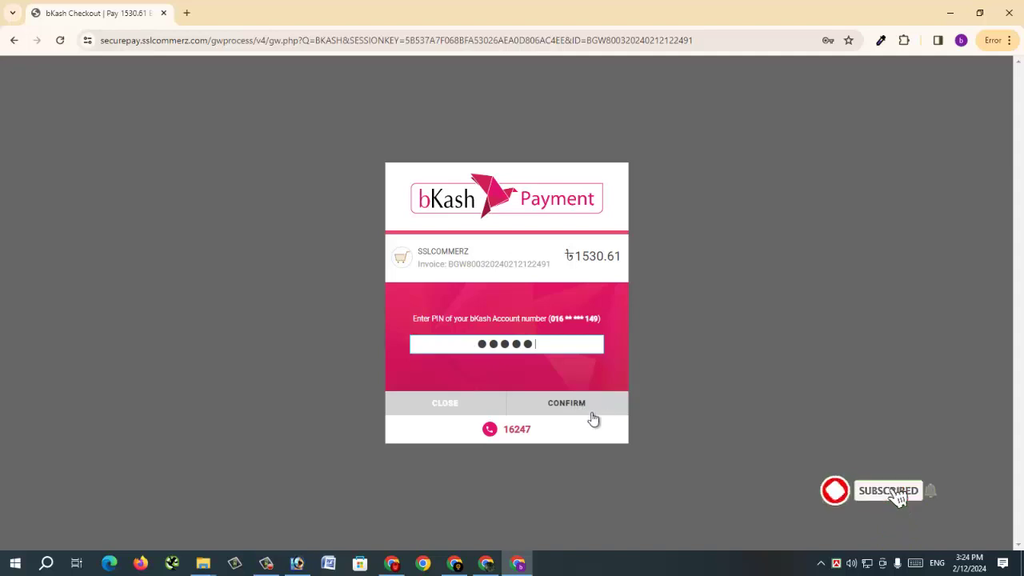
click(558, 404)
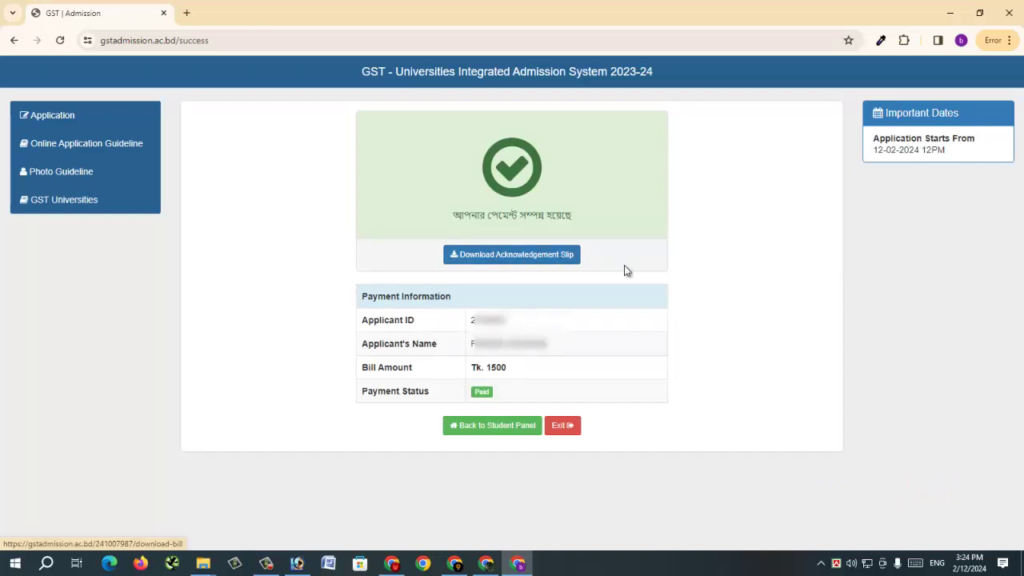
click(530, 257)
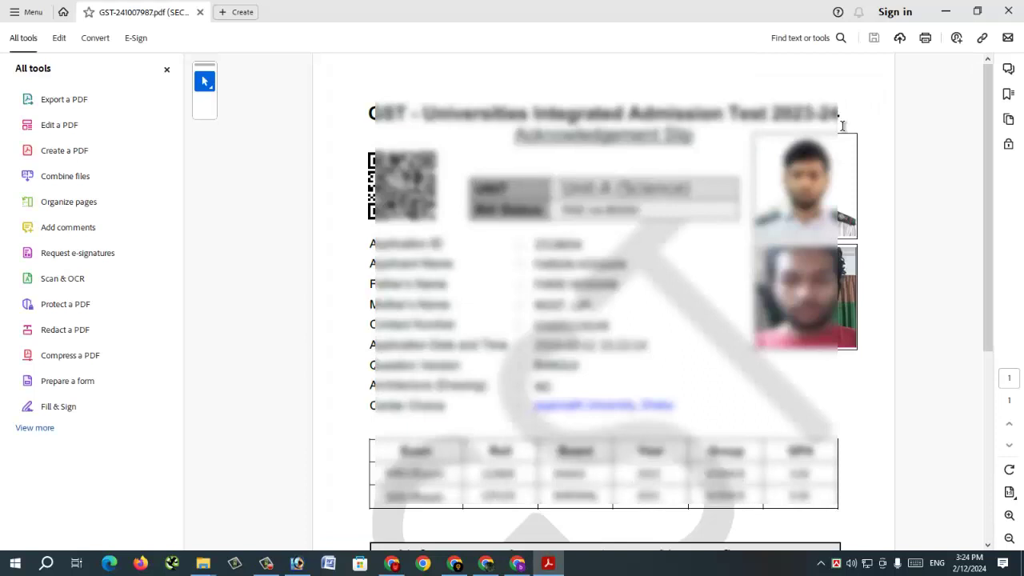
key(alt+F4)
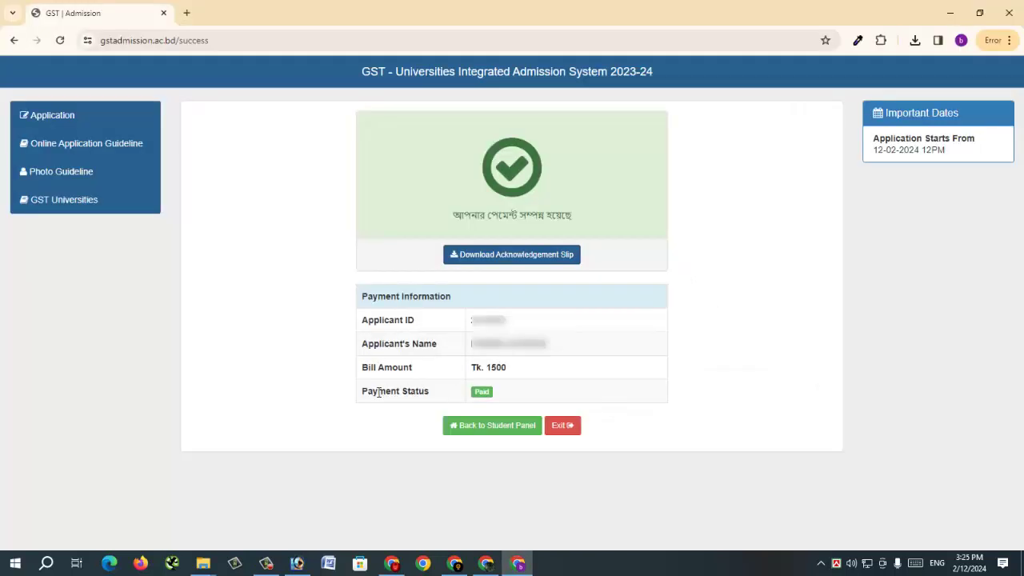
Step: Check the Payment Status shows Paid and return to the student panel
drag(379, 391, 435, 400)
click(489, 397)
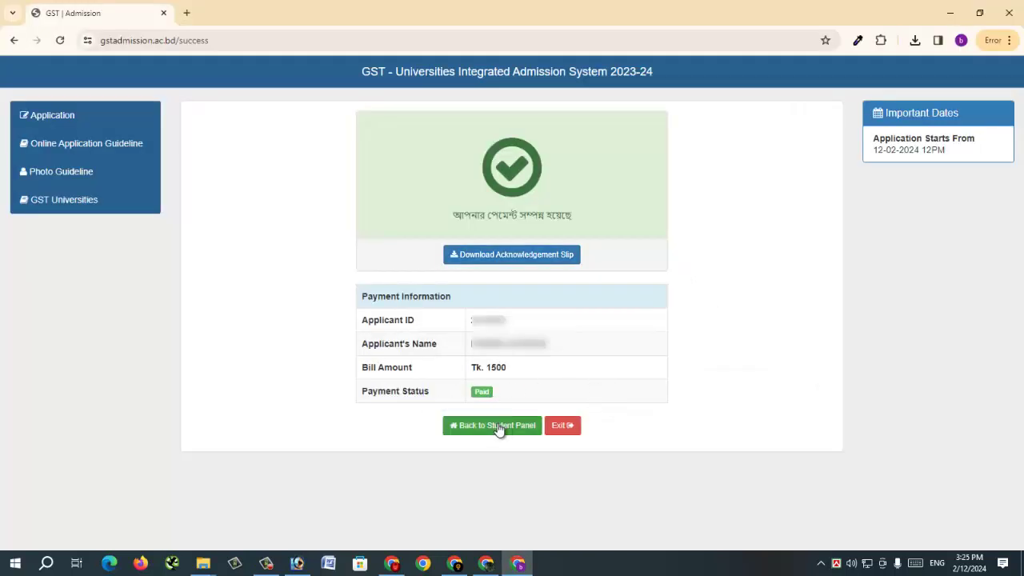
click(503, 432)
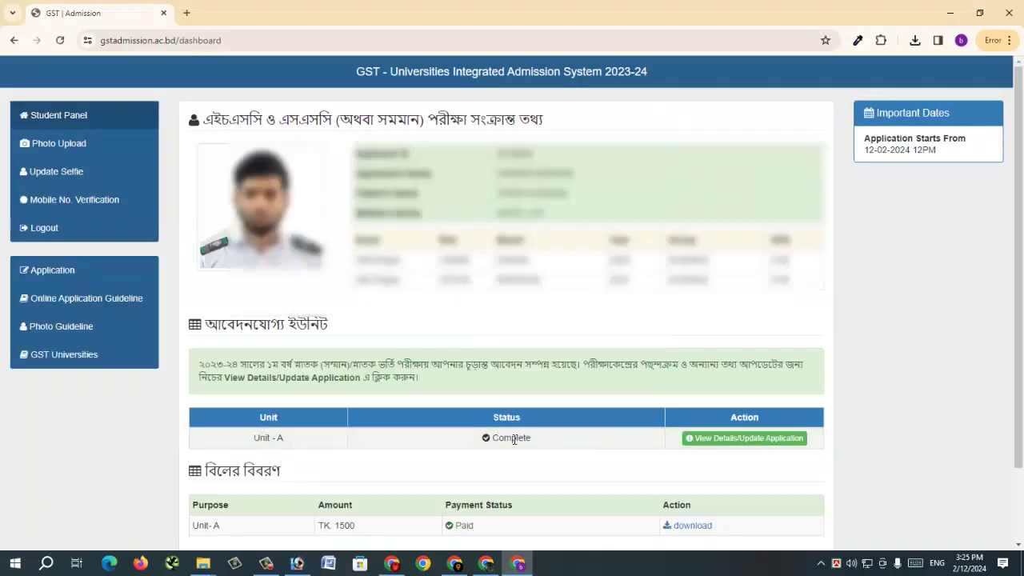
Step: Read the application-complete notice and open the Unit - A application details
scroll(471, 380, down, 1)
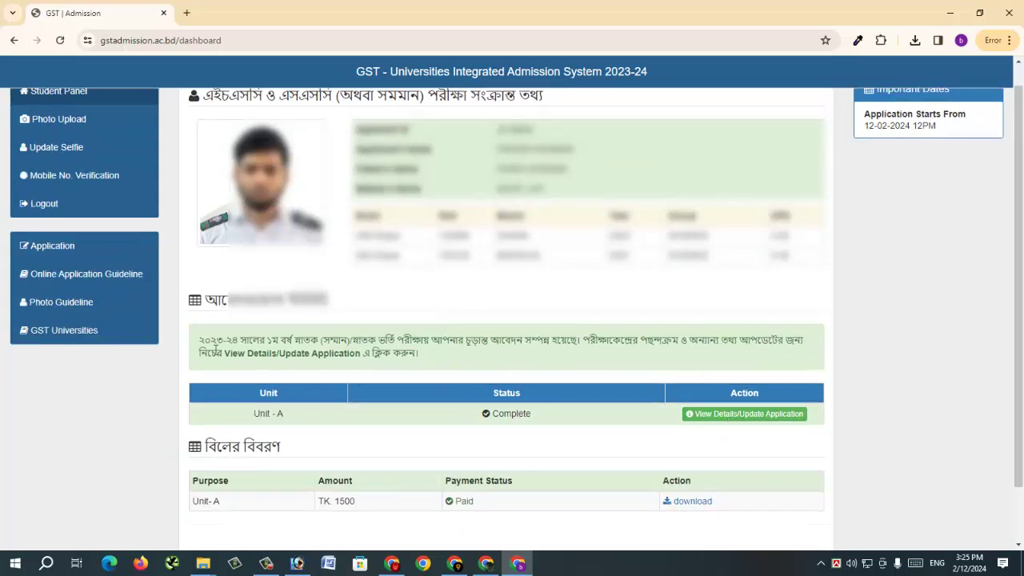
drag(264, 340, 798, 342)
click(619, 342)
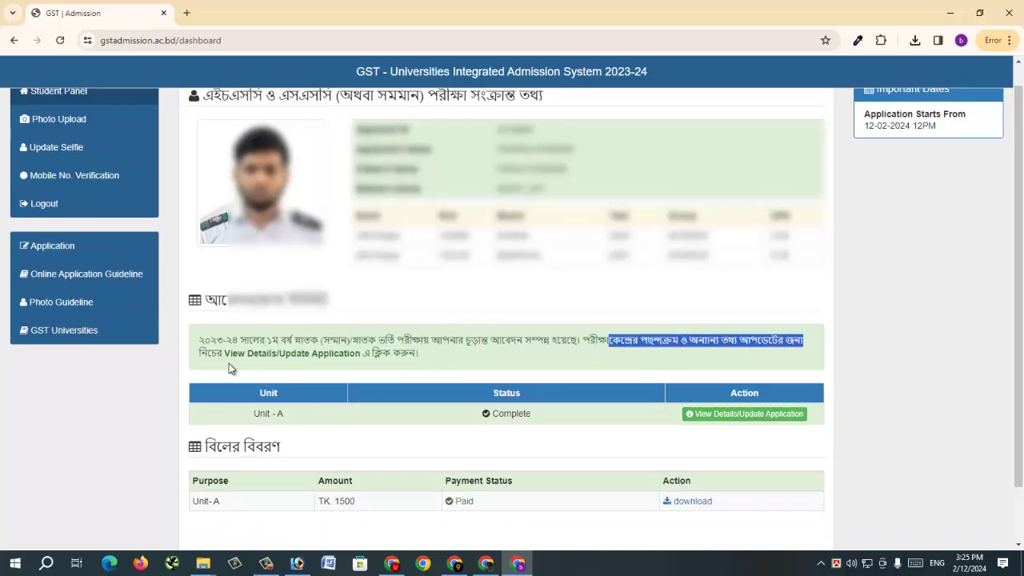
drag(199, 353, 424, 356)
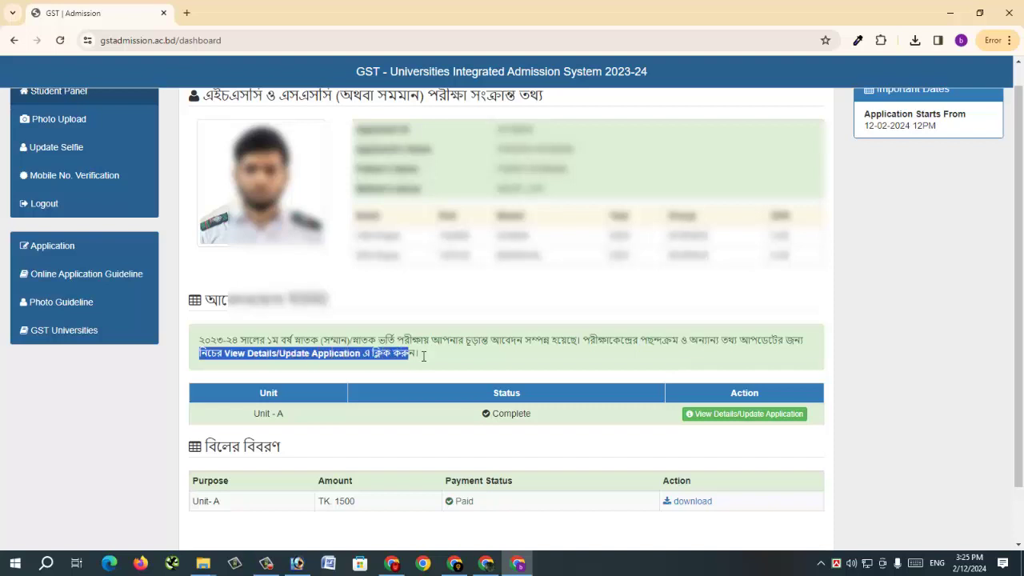
click(738, 415)
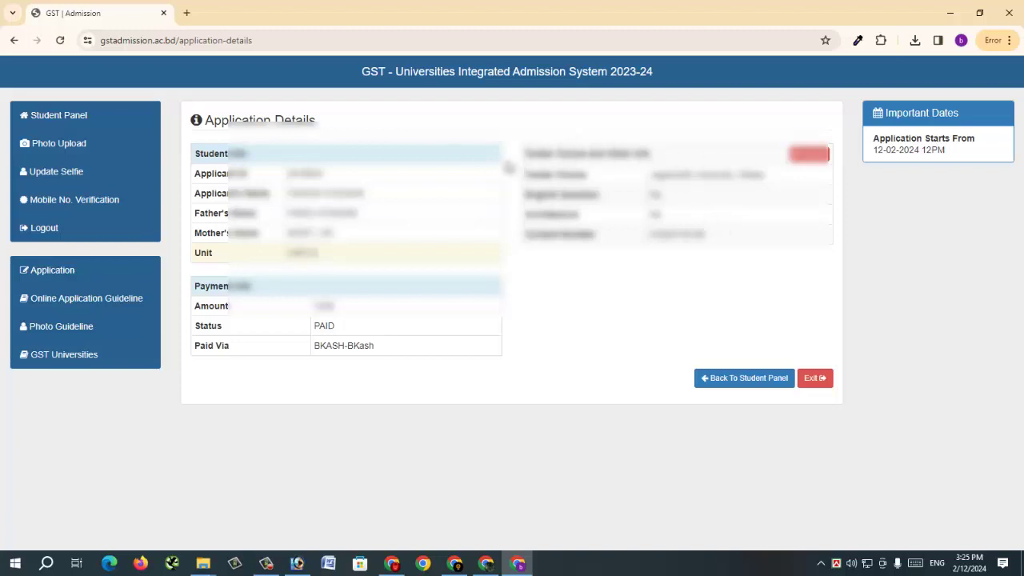
Step: Review the exam centre details, then go back to the student panel showing Unit - A Complete and Paid
drag(534, 154, 737, 174)
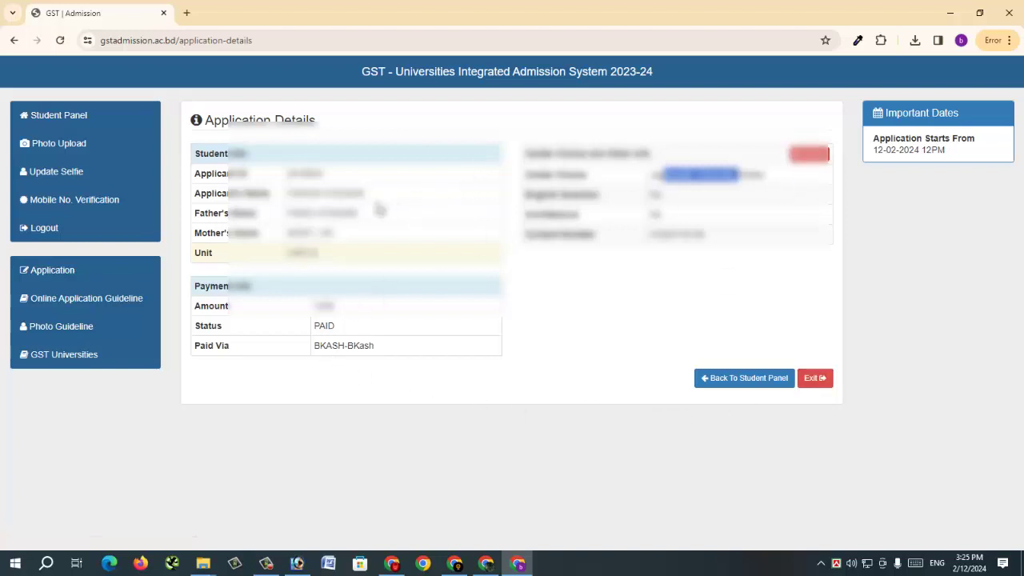
click(758, 381)
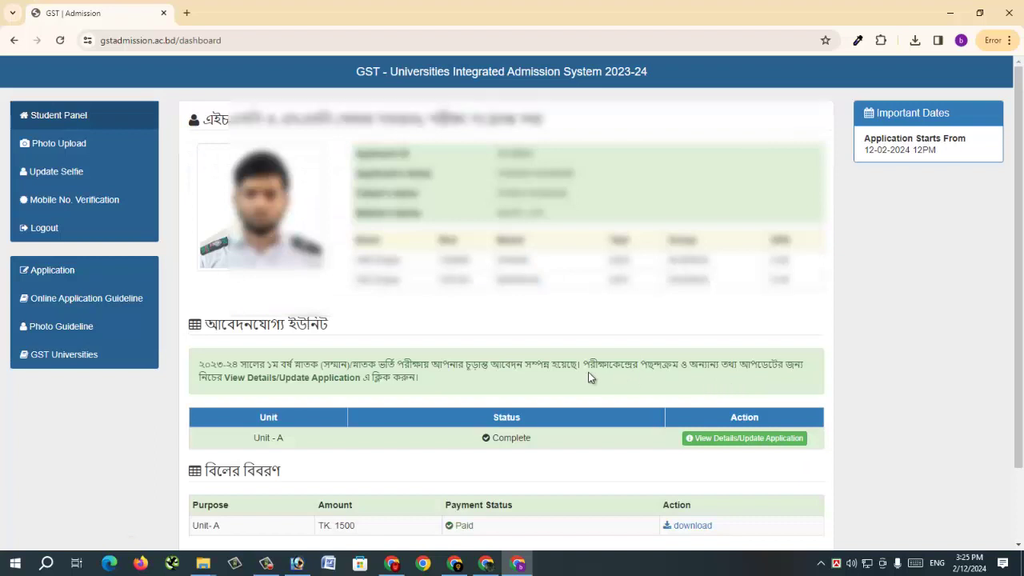
scroll(590, 376, down, 2)
scroll(592, 374, up, 2)
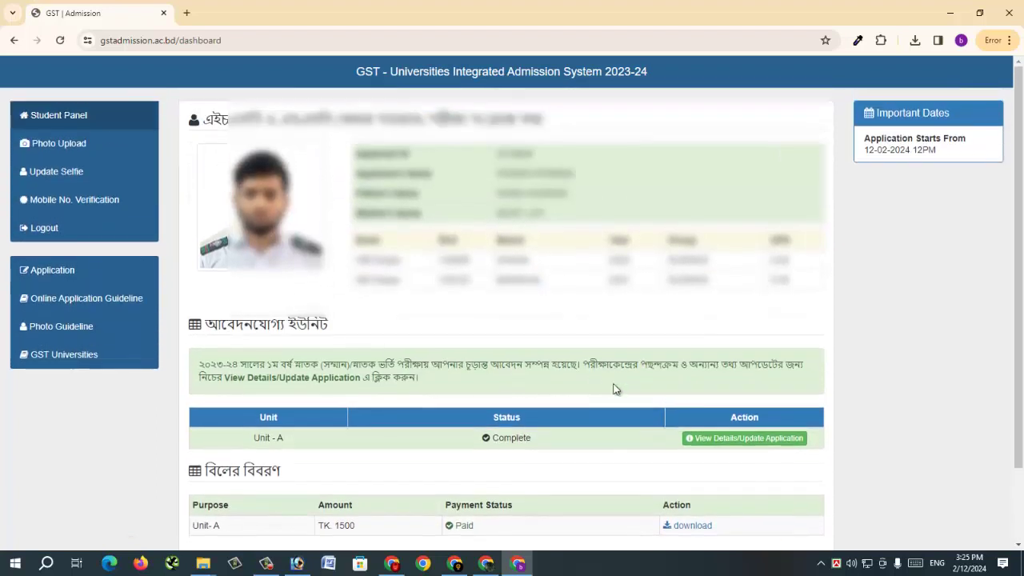